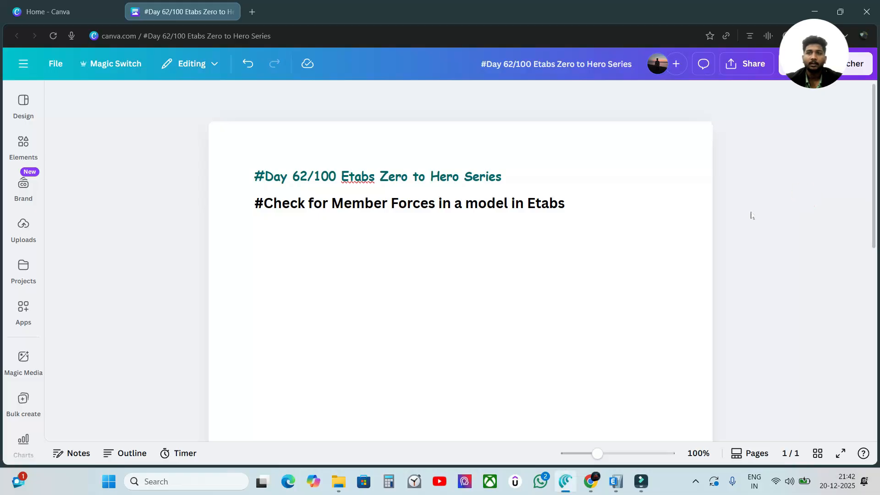
Switch to ETABS and review the case, combination and mode choices for the deformed shape, closing the settings without applying.
key("alt+Tab")
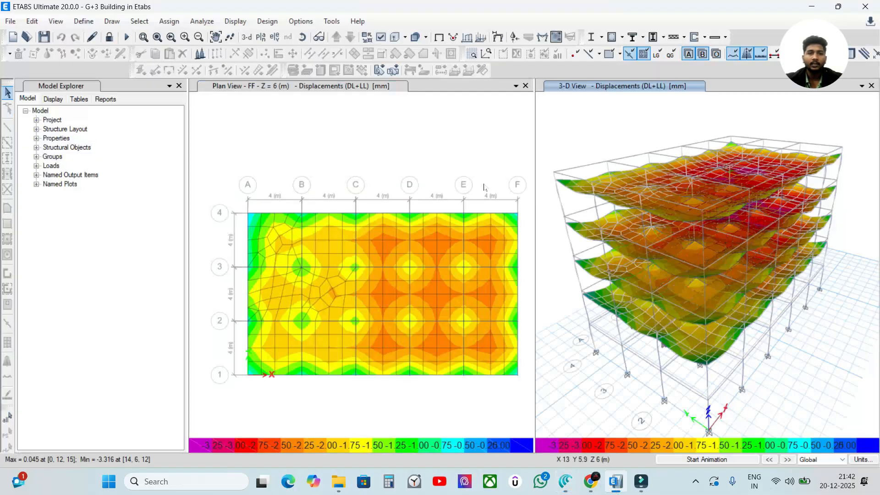
left_click(337, 134)
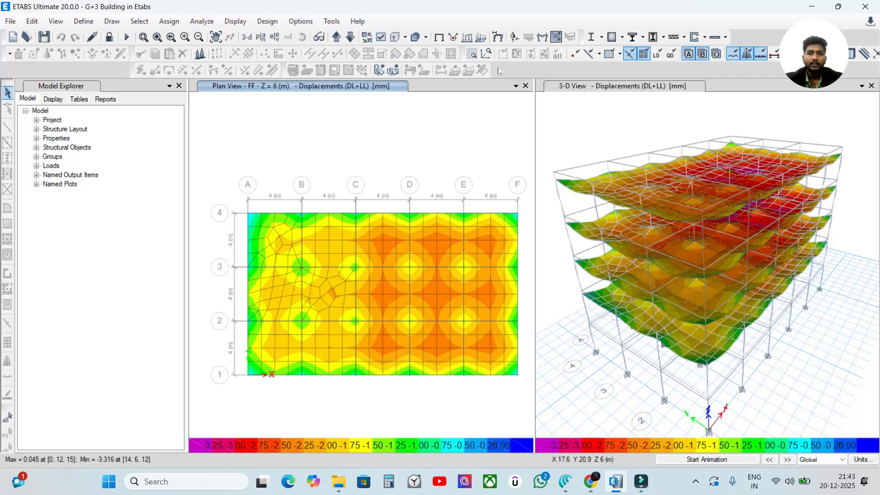
left_click(498, 36)
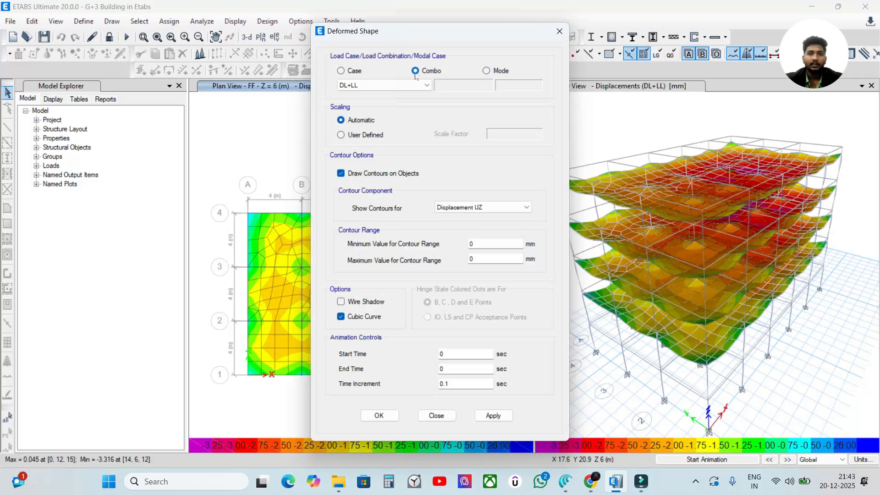
left_click(353, 72)
left_click(504, 71)
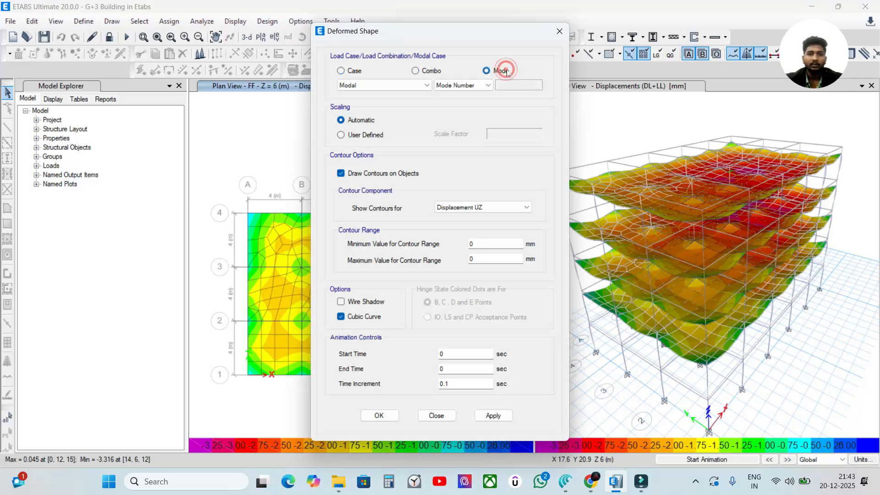
left_click(354, 71)
left_click(426, 71)
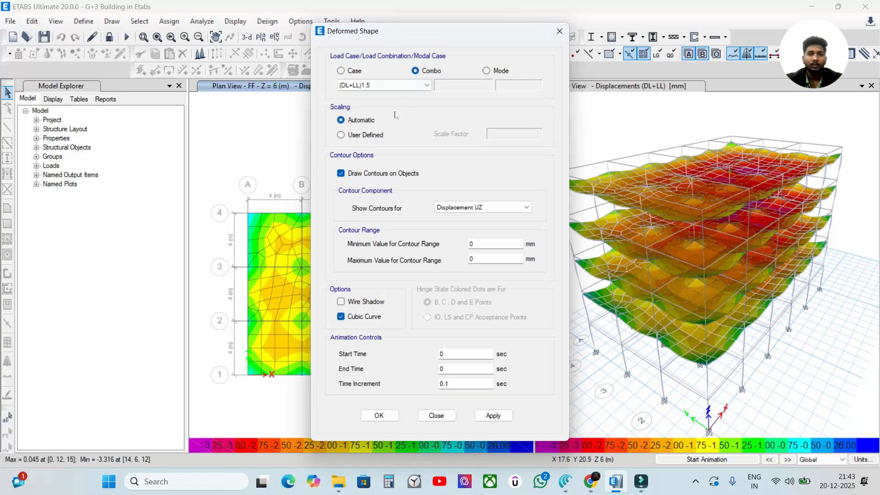
left_click(372, 88)
left_click(372, 99)
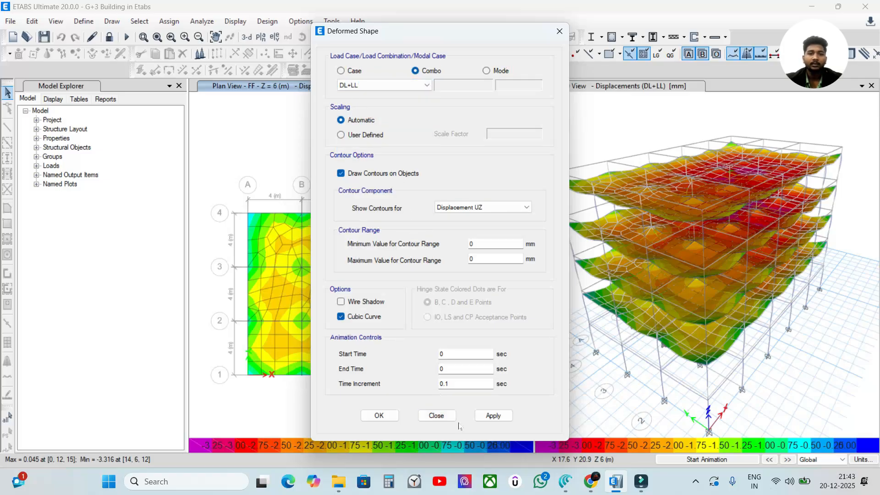
left_click(435, 415)
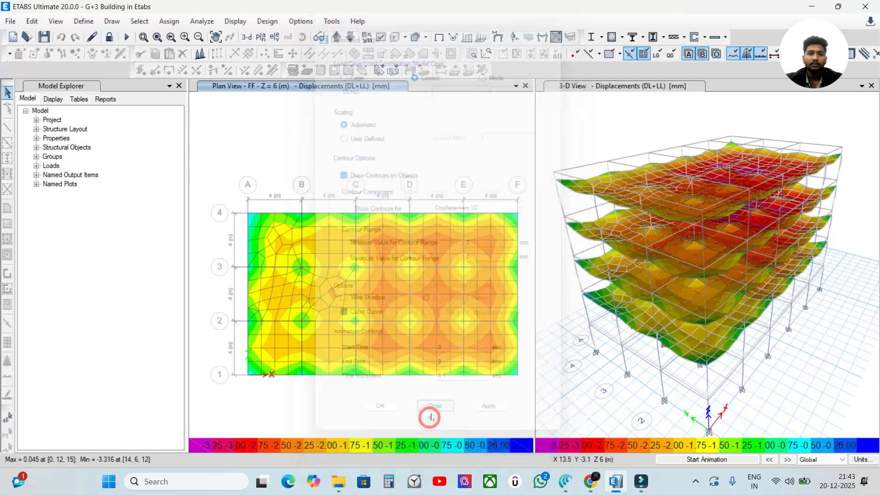
Return the views to the undeformed shape and open the member force diagram settings for frames, piers, spandrels and links.
left_click(439, 37)
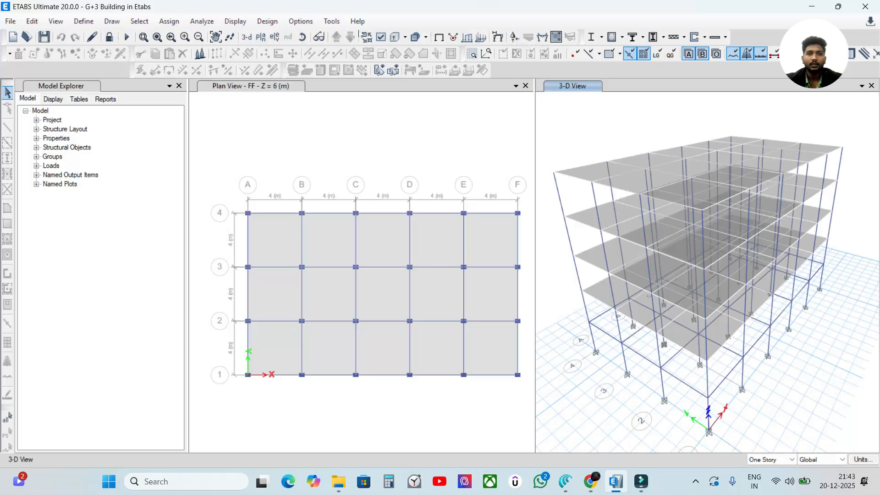
left_click(241, 22)
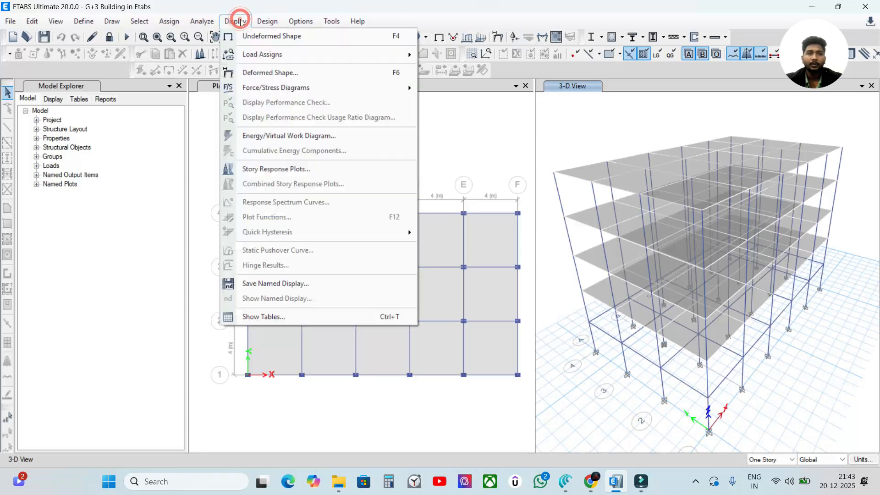
mouse_move(270, 88)
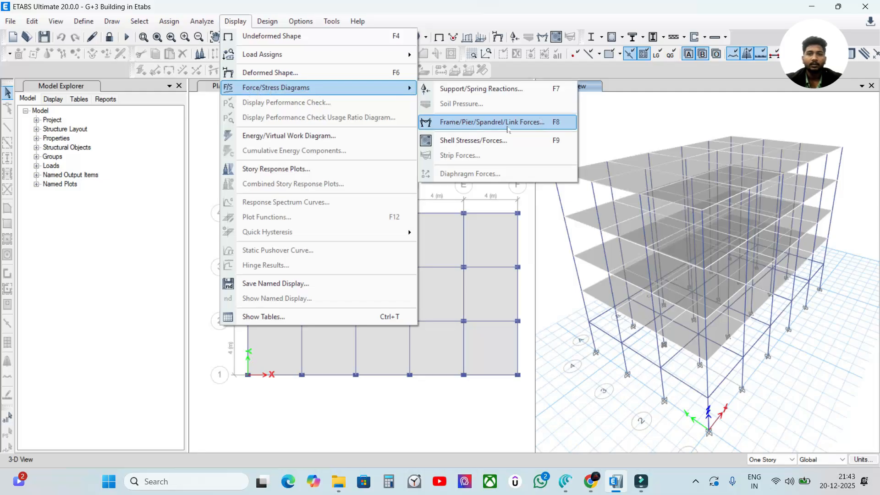
left_click(492, 123)
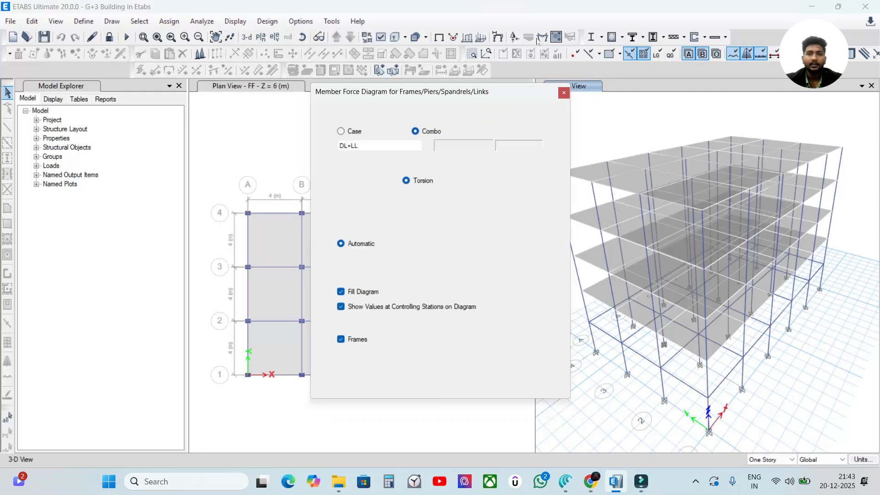
left_click(563, 93)
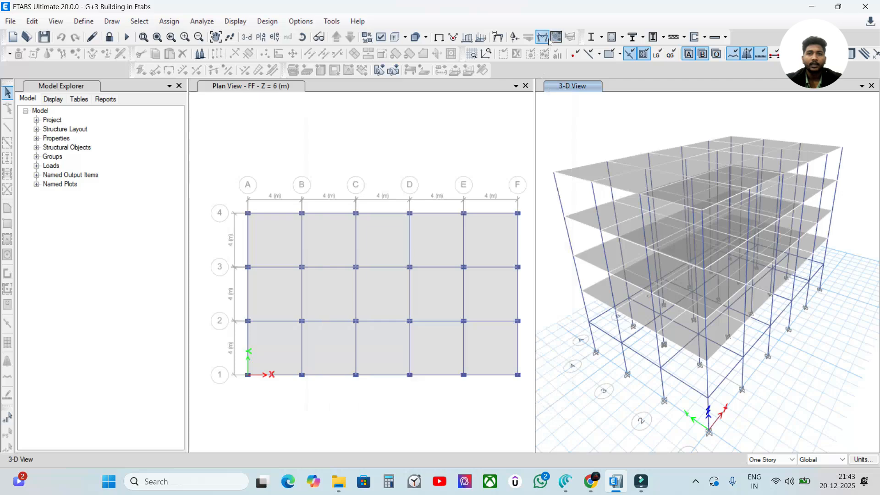
key("F8")
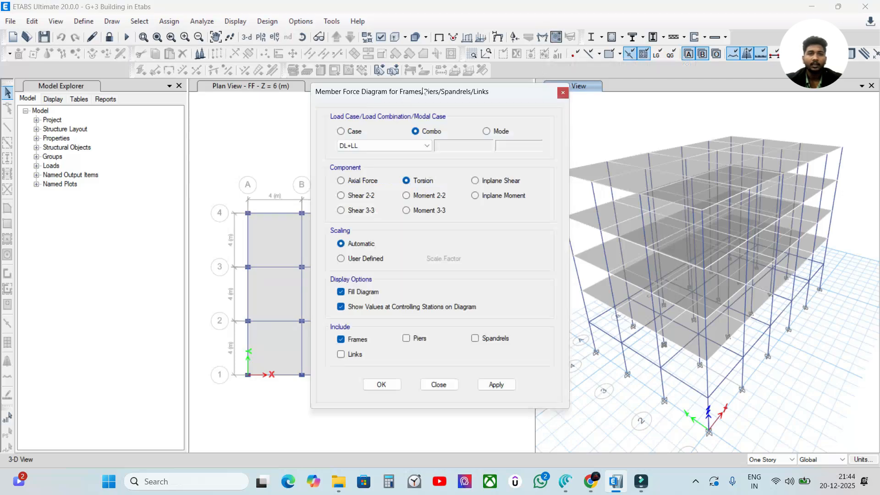
left_click_drag(426, 88, 346, 59)
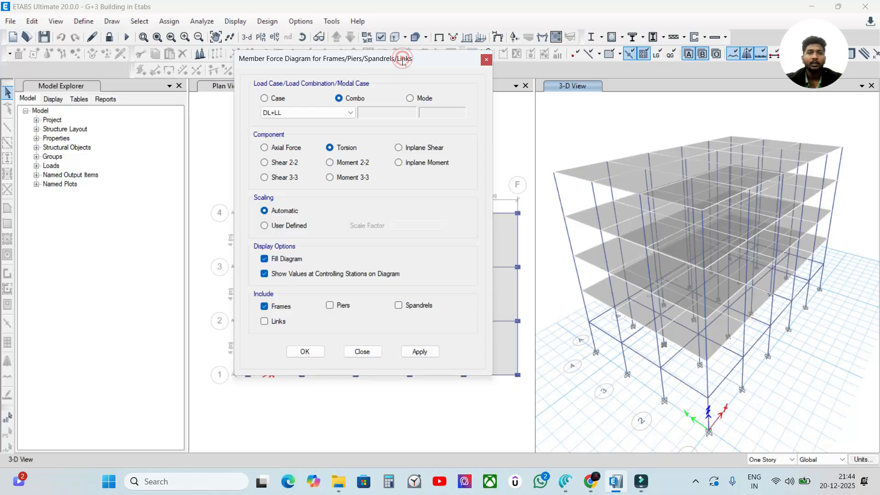
left_click_drag(400, 66, 403, 58)
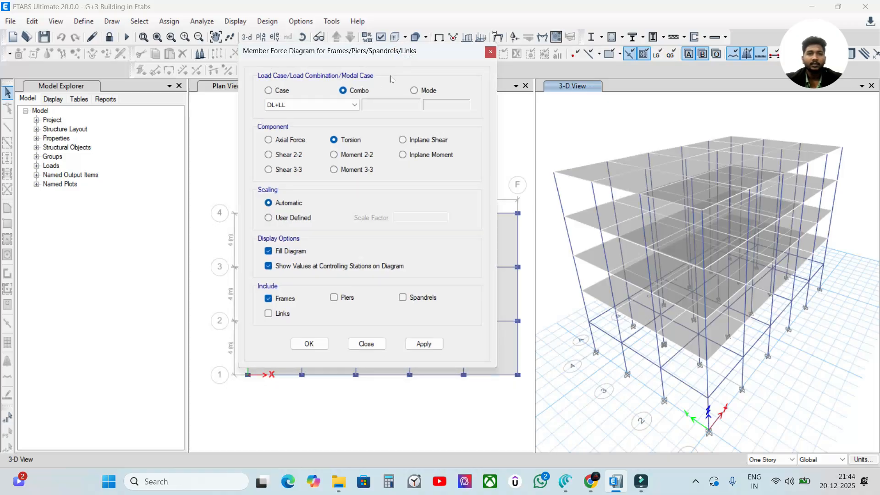
Examine the load cases and load combinations available for the member force diagram.
left_click(269, 90)
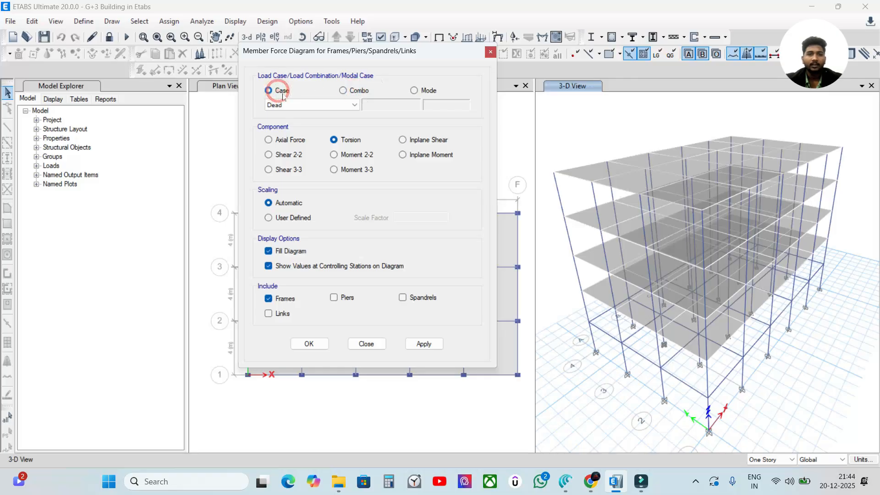
left_click(301, 105)
left_click(303, 105)
left_click(305, 105)
left_click(310, 105)
left_click(309, 105)
left_click(310, 105)
left_click(343, 90)
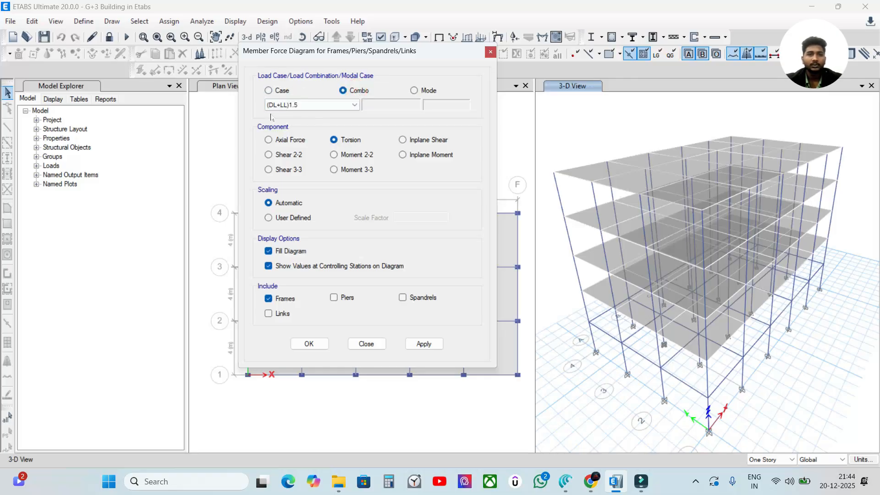
left_click(302, 105)
left_click(304, 123)
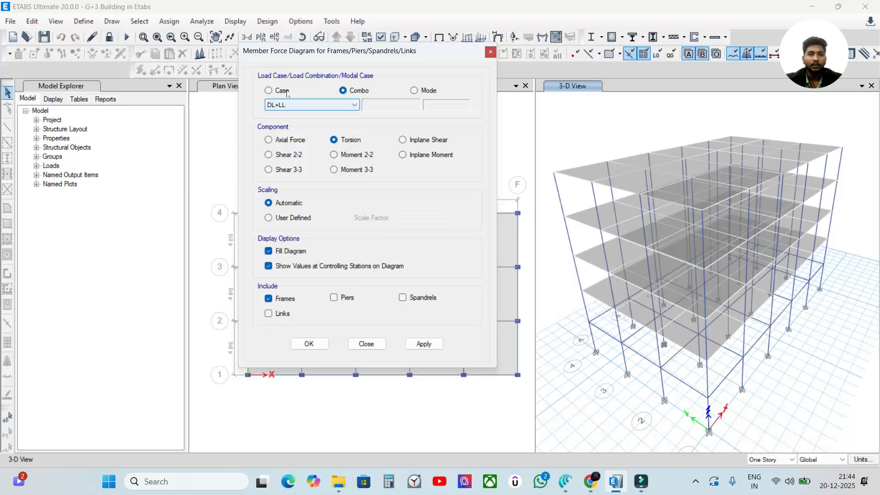
left_click(326, 104)
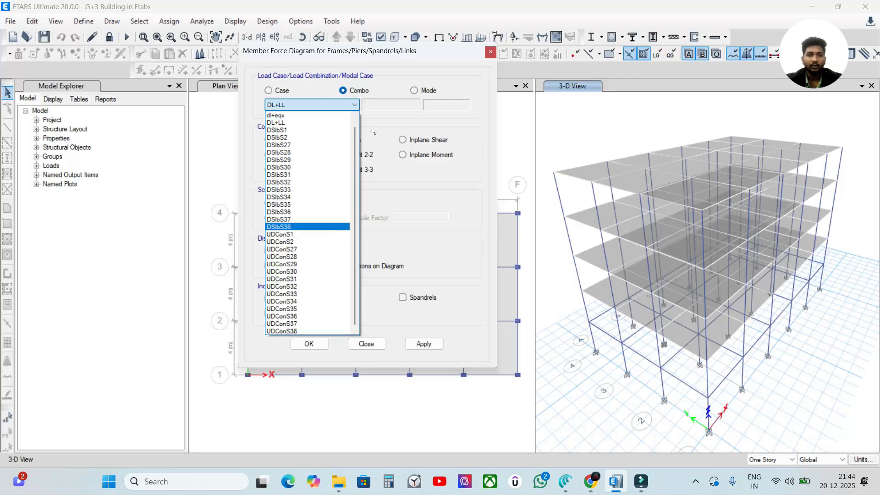
left_click(388, 113)
left_click(269, 90)
left_click(304, 104)
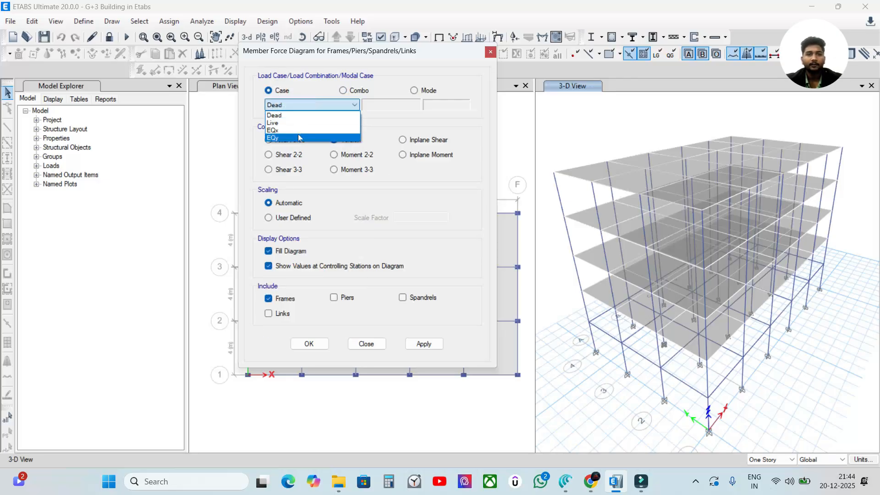
left_click(308, 115)
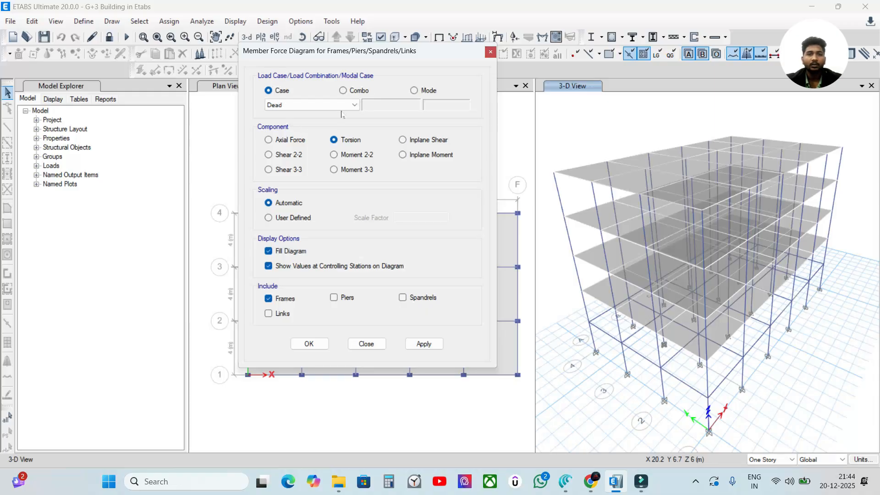
Set the member force diagram to the DL+LL combination with the Moment 3-3 component.
left_click(354, 91)
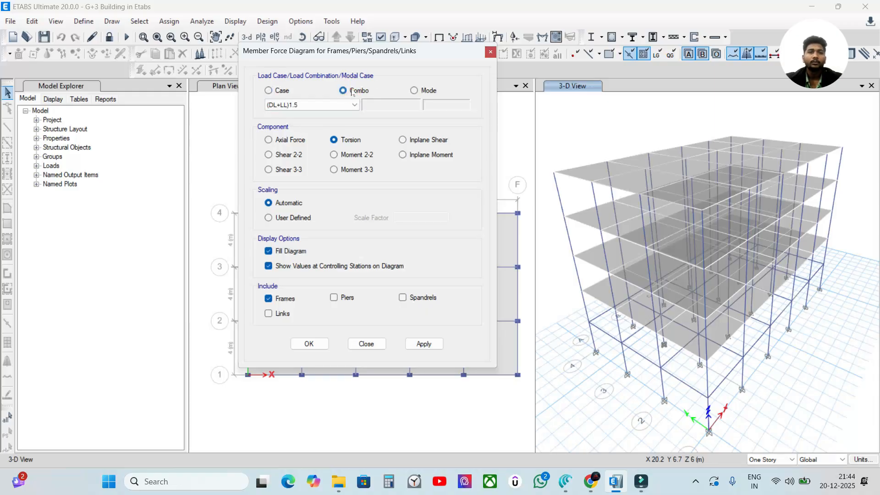
left_click(327, 107)
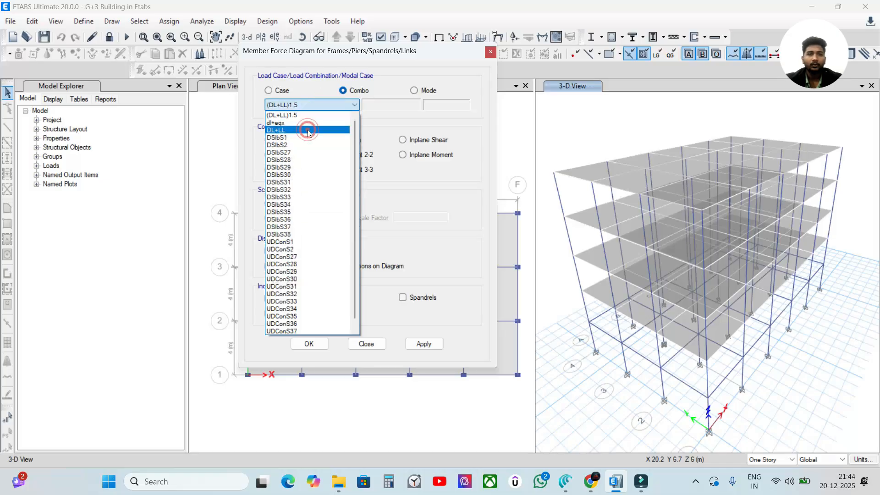
left_click(307, 128)
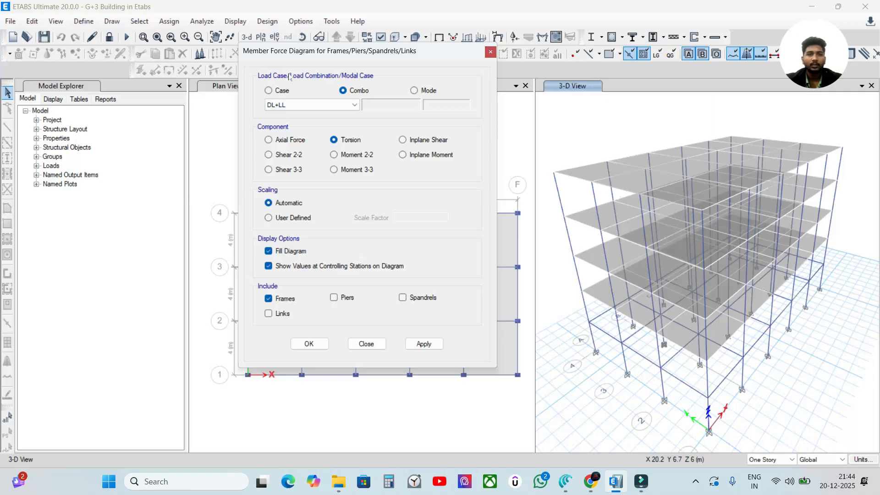
left_click(294, 142)
left_click(355, 171)
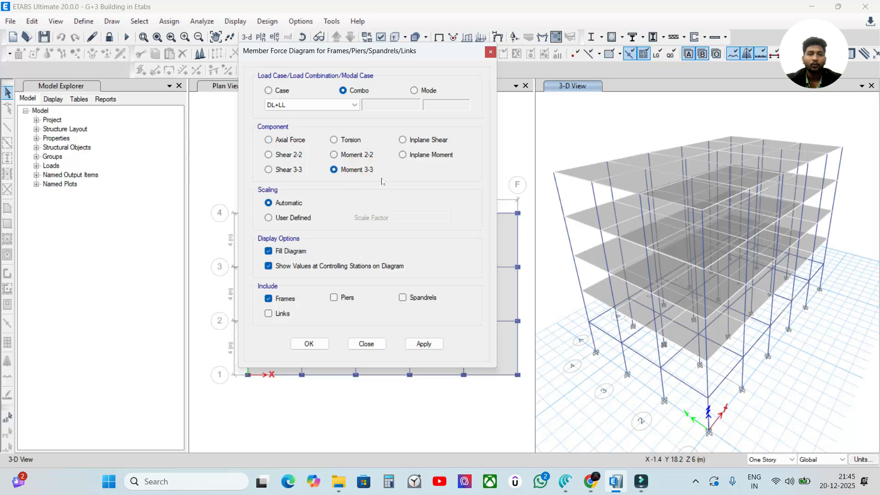
Apply the moment diagram to the 3-D view with Fill Diagram and Show Values at Controlling Stations on Diagram enabled.
left_click(288, 266)
left_click(282, 265)
left_click(287, 251)
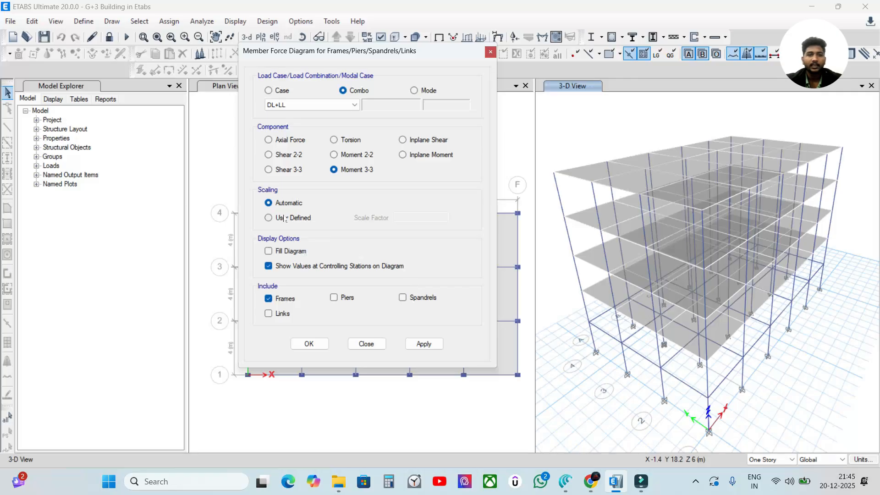
left_click(285, 252)
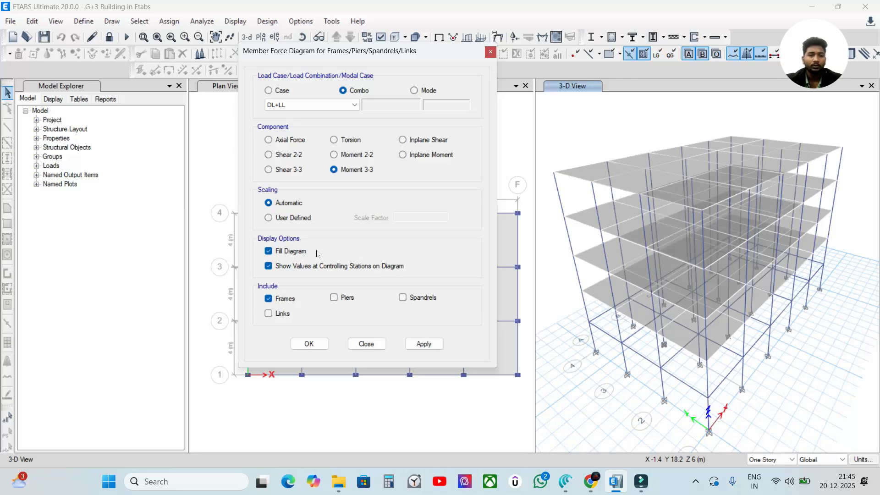
left_click(424, 344)
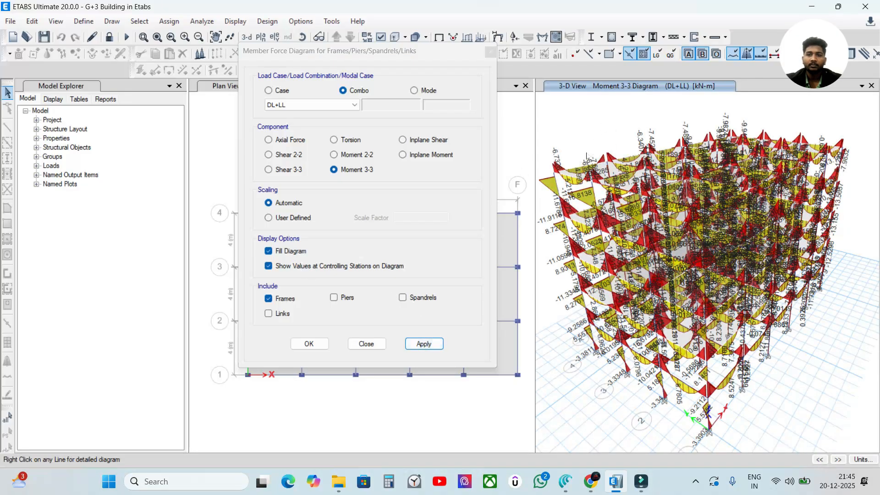
Turn off Fill Diagram, apply it, and inspect the unfilled moment diagram in the 3-D view.
left_click(276, 252)
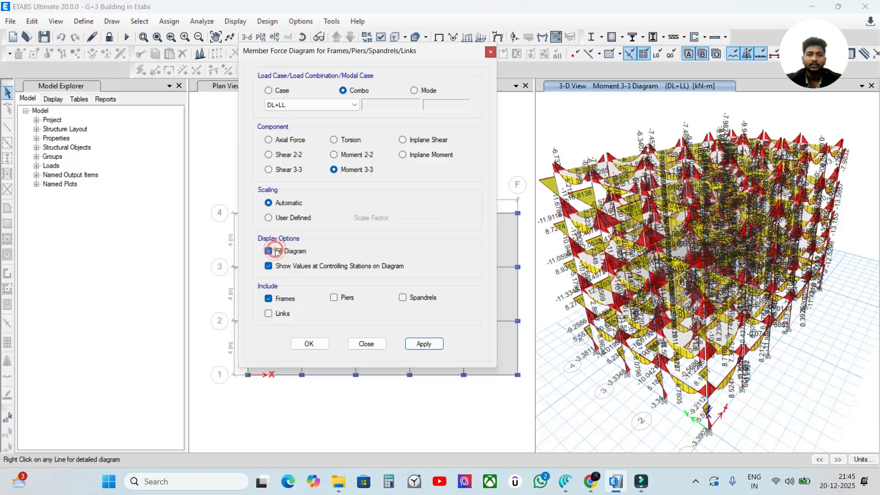
left_click(424, 345)
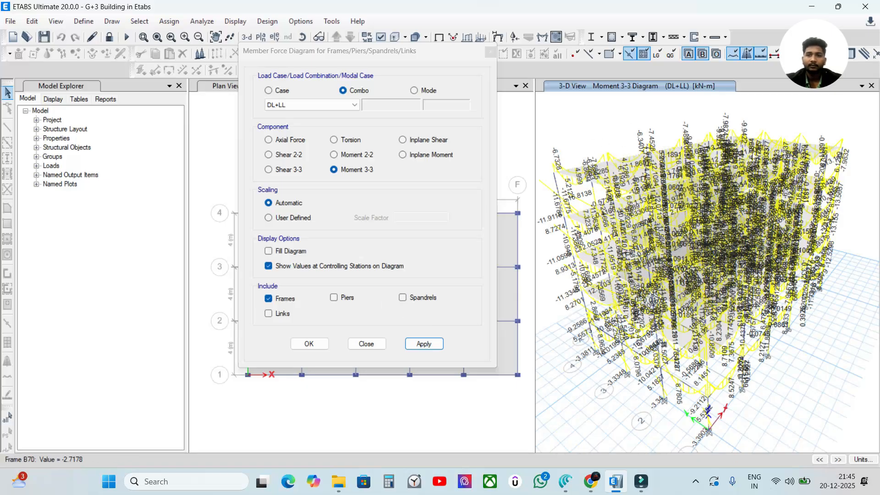
scroll(595, 171, "up", 4)
scroll(577, 179, "down", 7)
scroll(580, 180, "up", 7)
scroll(584, 189, "down", 4)
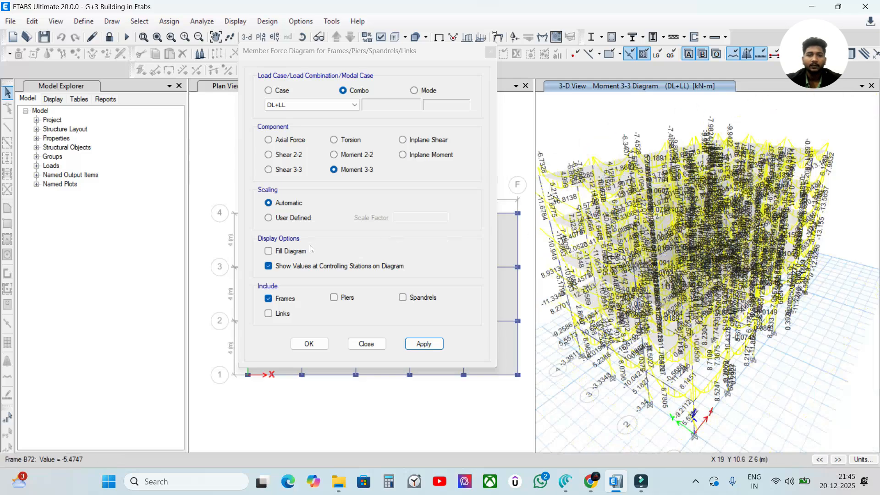
Enable Fill Diagram, apply it, and inspect the filled moment diagram on the 3-D frame up close.
left_click(289, 251)
left_click(423, 343)
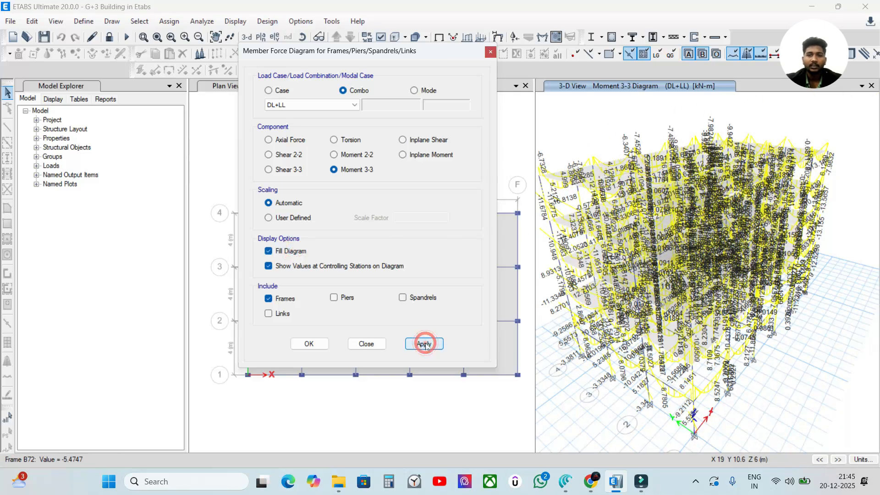
scroll(638, 242, "up", 5)
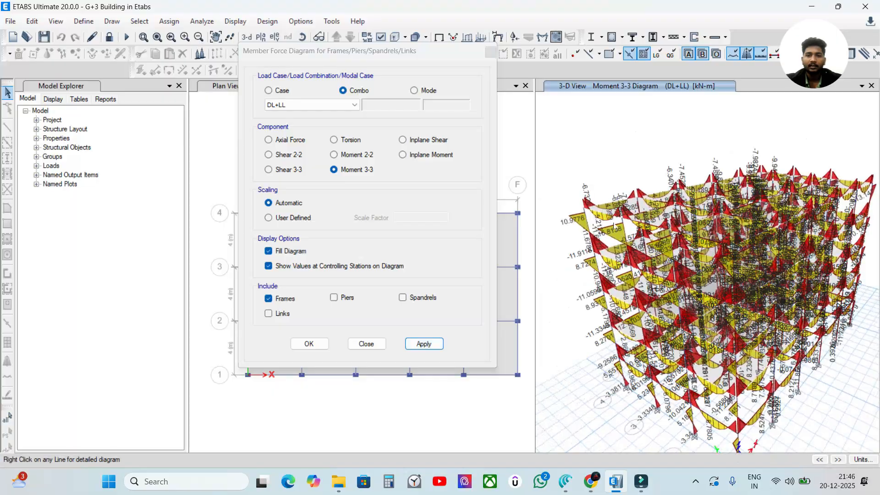
scroll(619, 219, "down", 6)
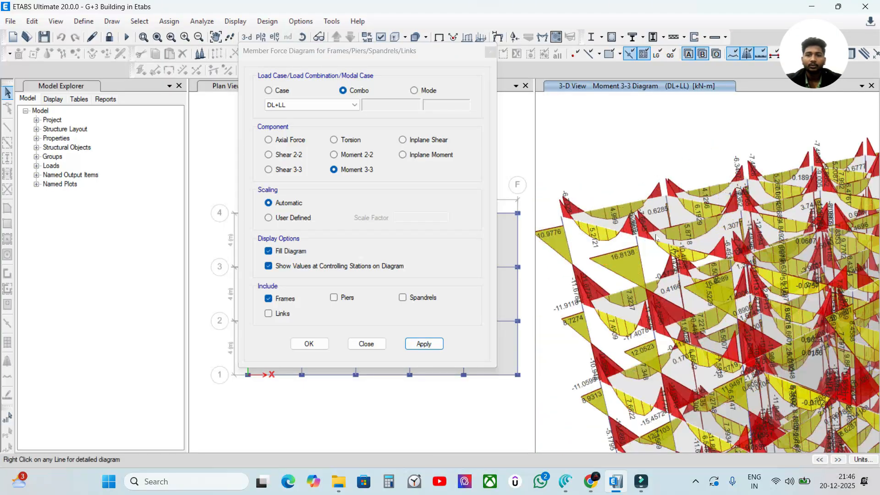
scroll(589, 257, "down", 4)
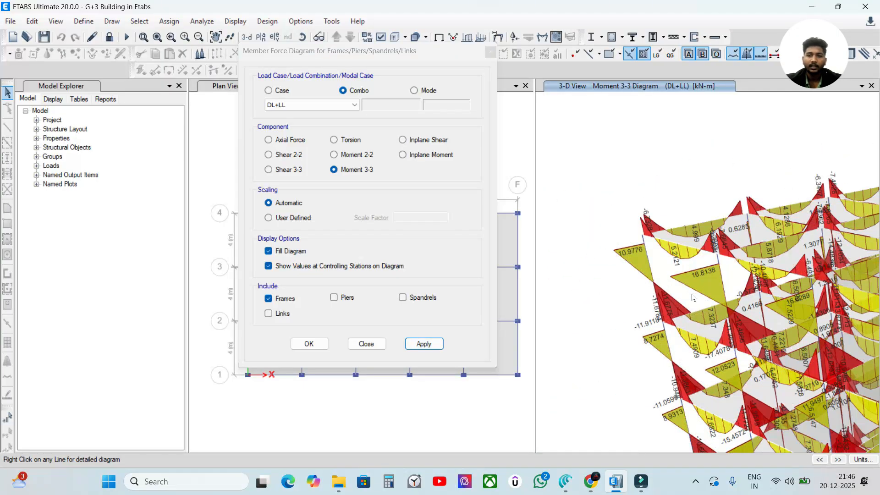
Turn off Show Values at Controlling Stations on Diagram and apply it to the 3-D moment diagram.
scroll(573, 249, "up", 6)
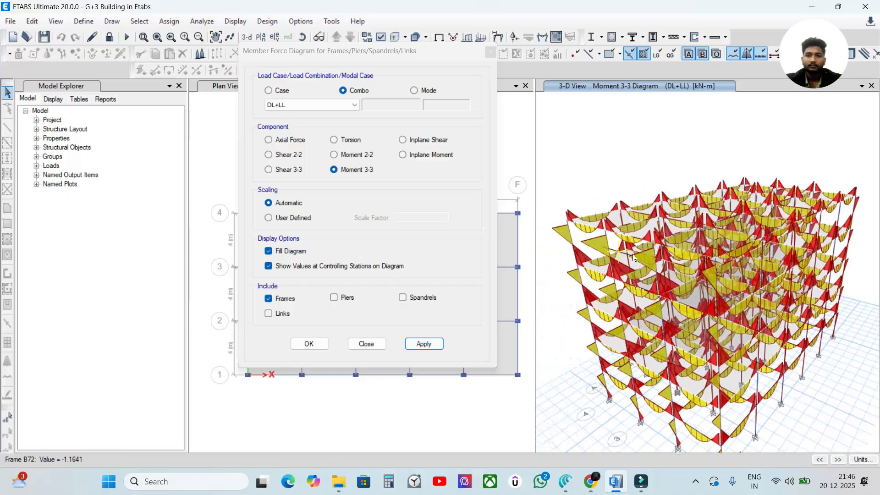
middle_click_drag(619, 254, 672, 266)
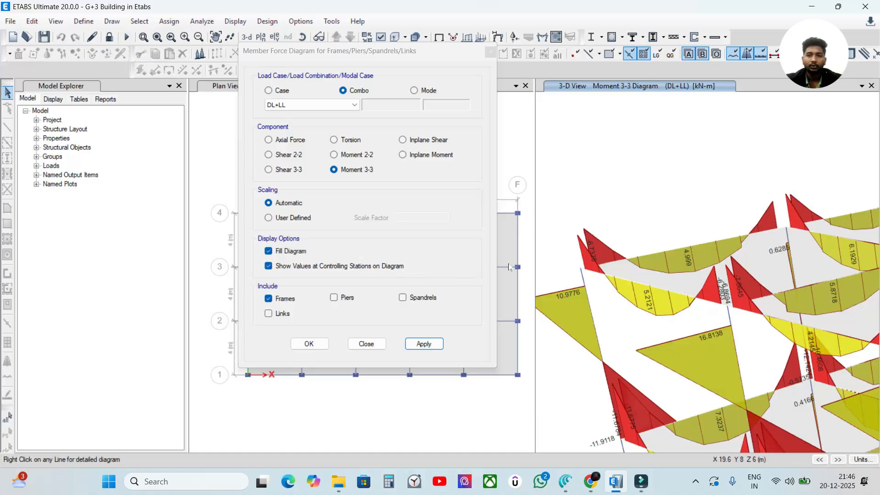
mouse_move(687, 251)
scroll(573, 237, "down", 5)
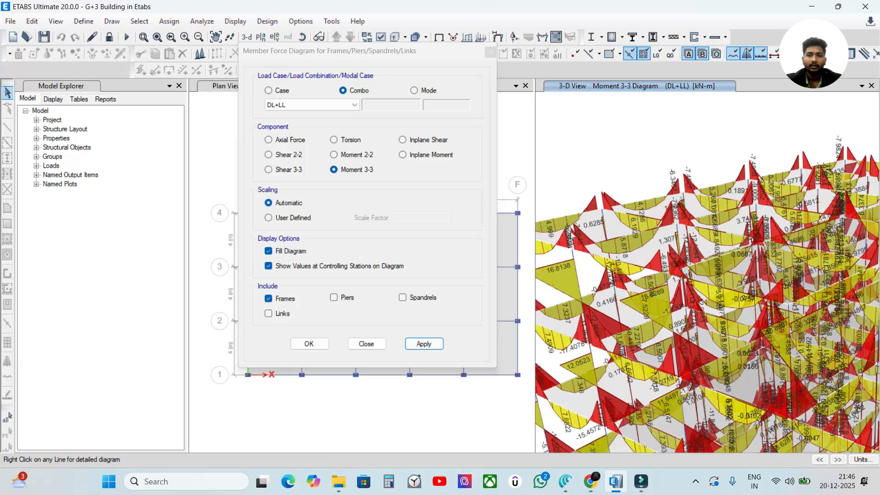
scroll(571, 235, "down", 3)
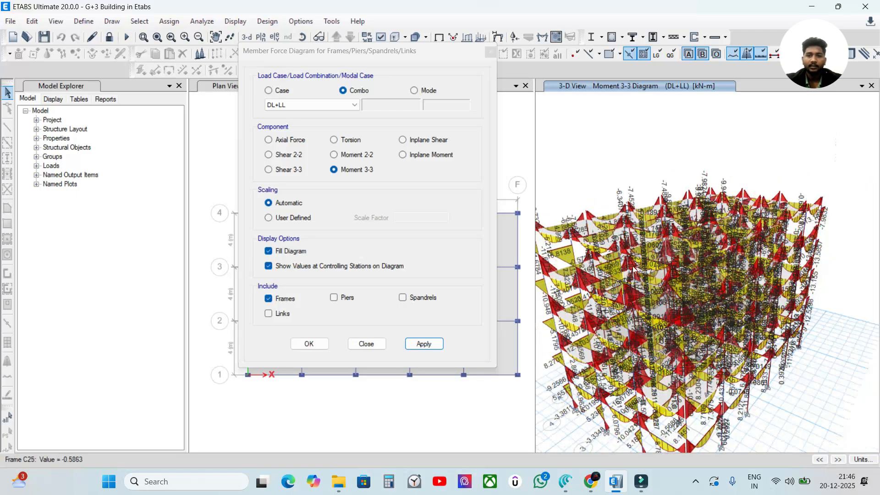
middle_click_drag(698, 283, 714, 238)
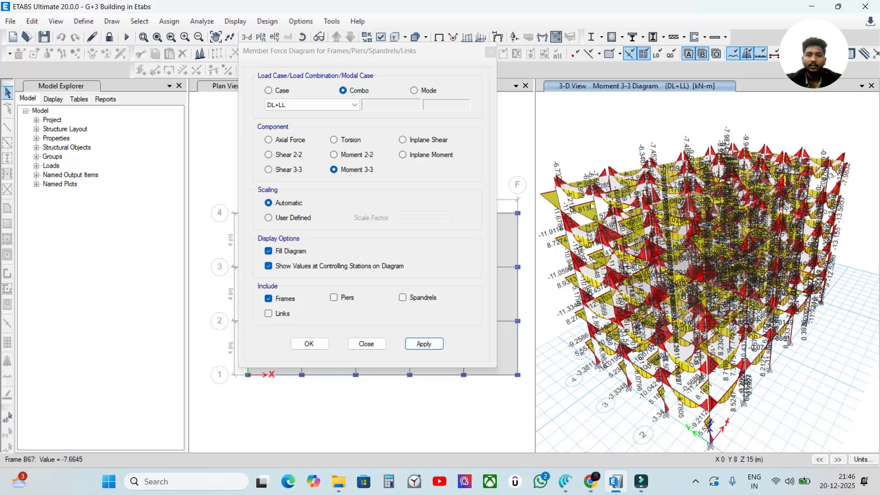
left_click(327, 266)
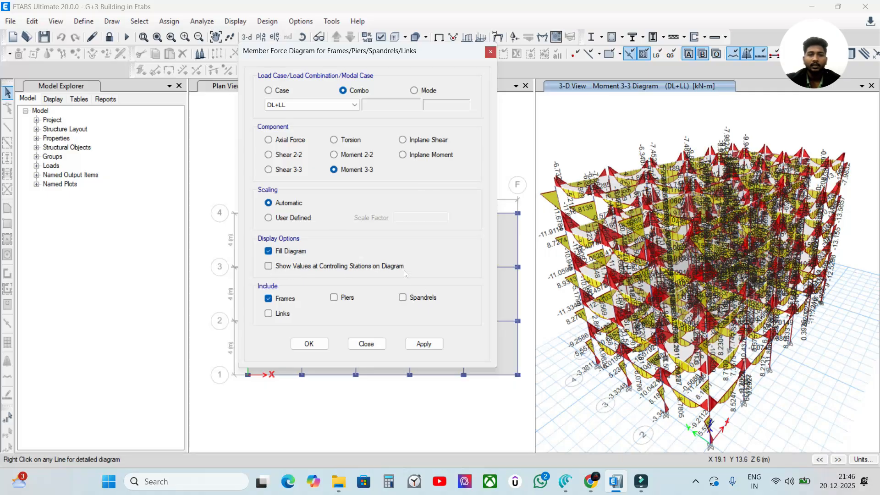
left_click(423, 345)
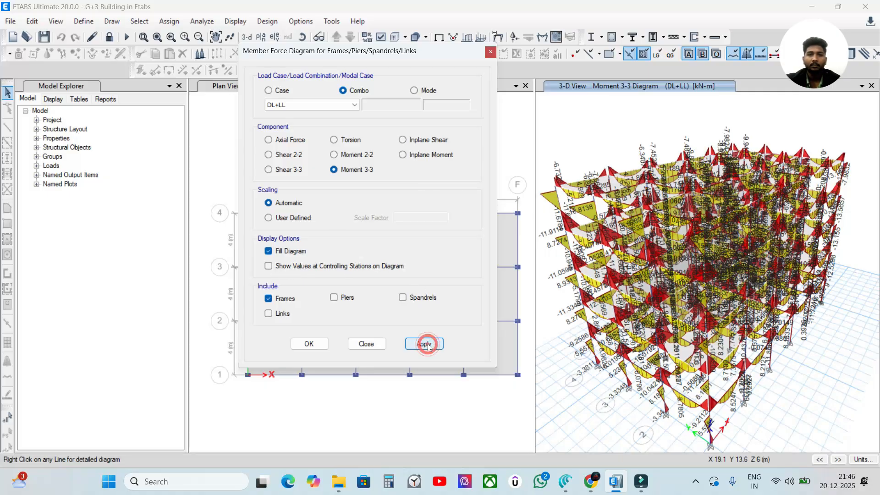
scroll(567, 168, "up", 5)
scroll(567, 167, "down", 5)
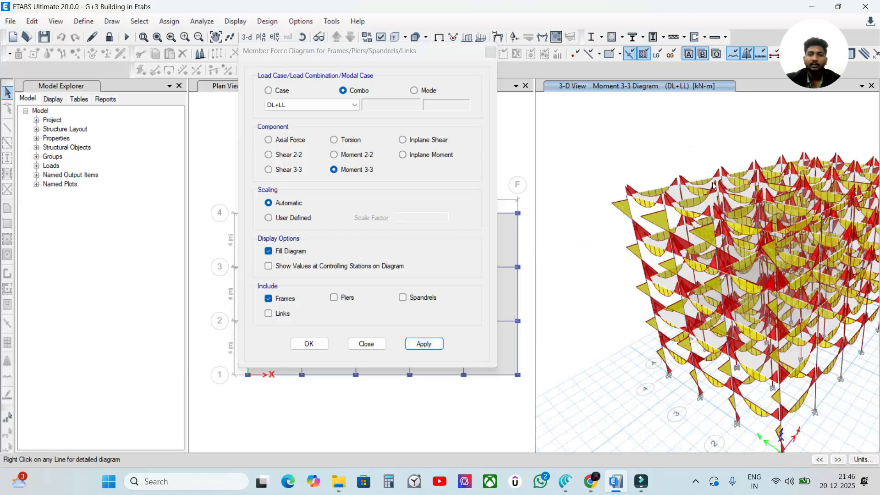
Apply the filled DL+LL Moment 3-3 diagram to the FF plan view at Z = 6 m.
left_click(392, 55)
left_click_drag(392, 55, 131, 77)
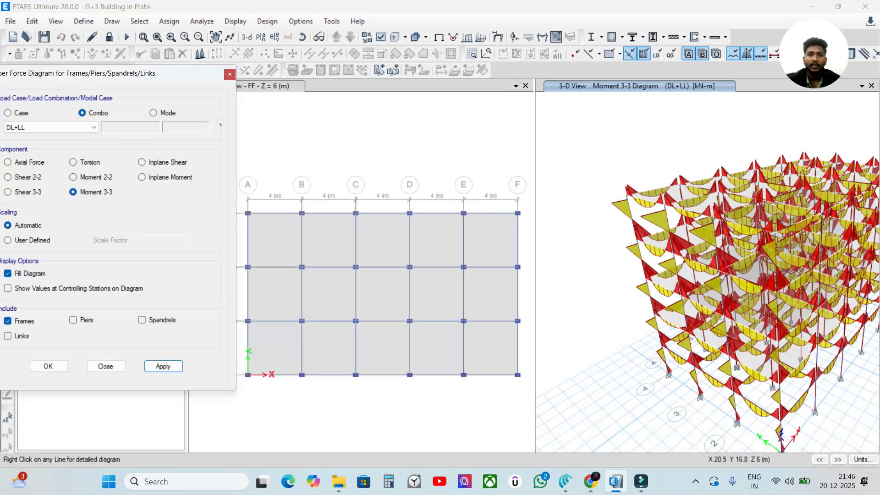
left_click(349, 157)
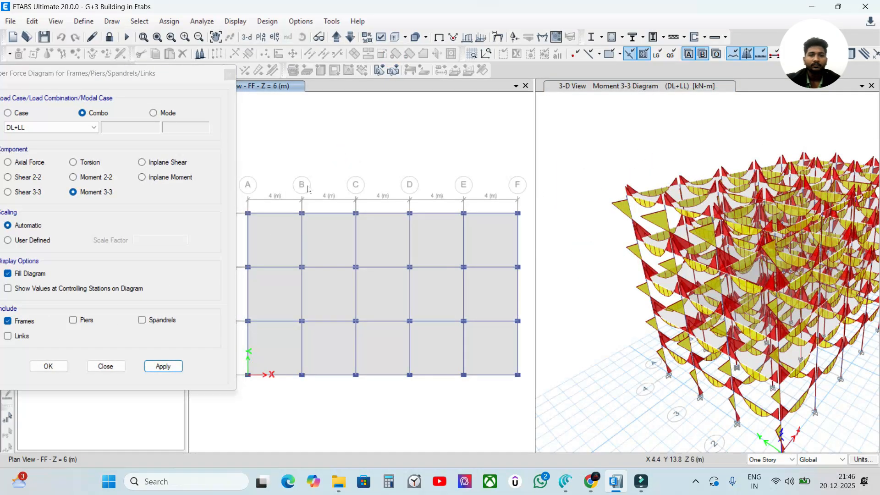
left_click_drag(131, 77, 708, 90)
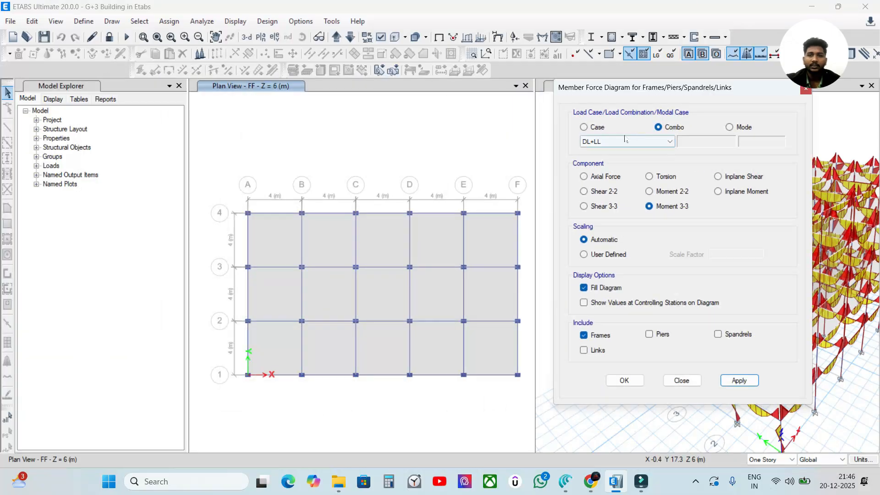
left_click(744, 388)
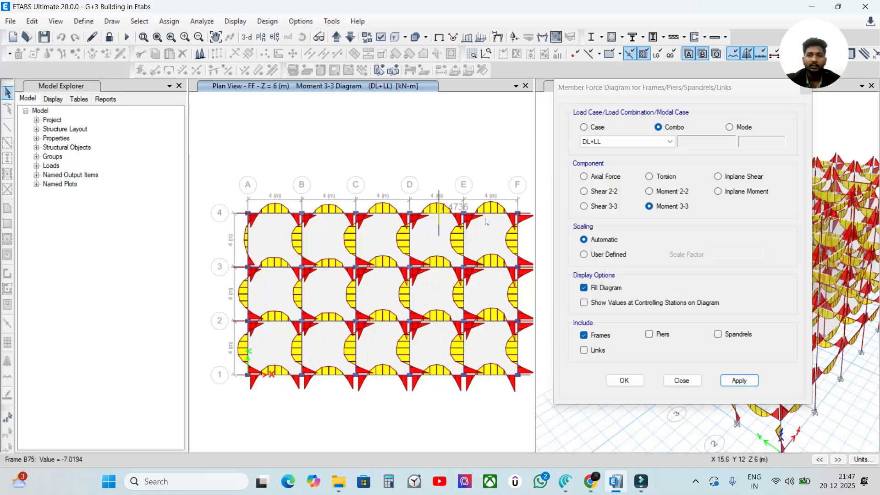
Apply Show Values at Controlling Stations on Diagram to the plan view and examine the beam moments around grids C and D.
left_click(595, 305)
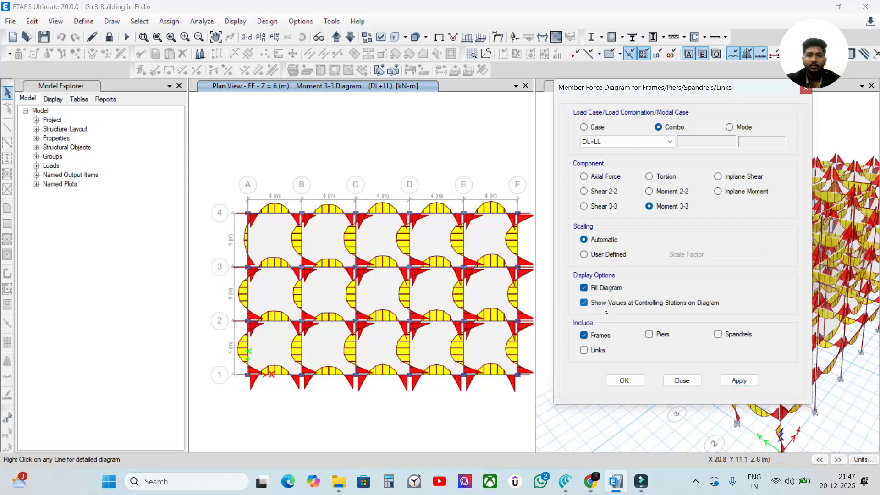
left_click(750, 382)
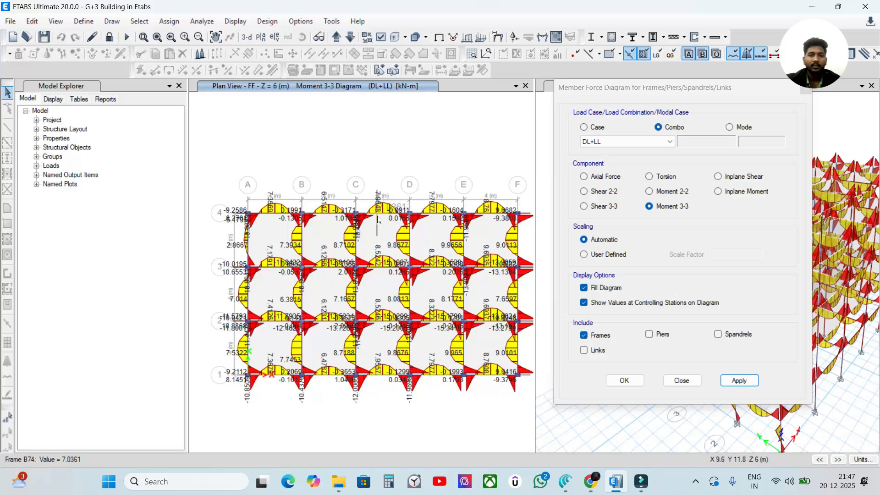
scroll(380, 199, "up", 3)
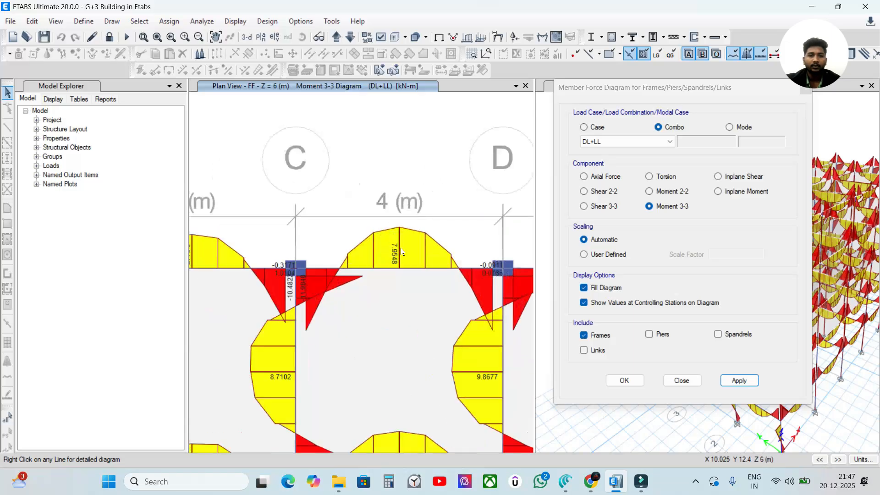
scroll(401, 250, "down", 2)
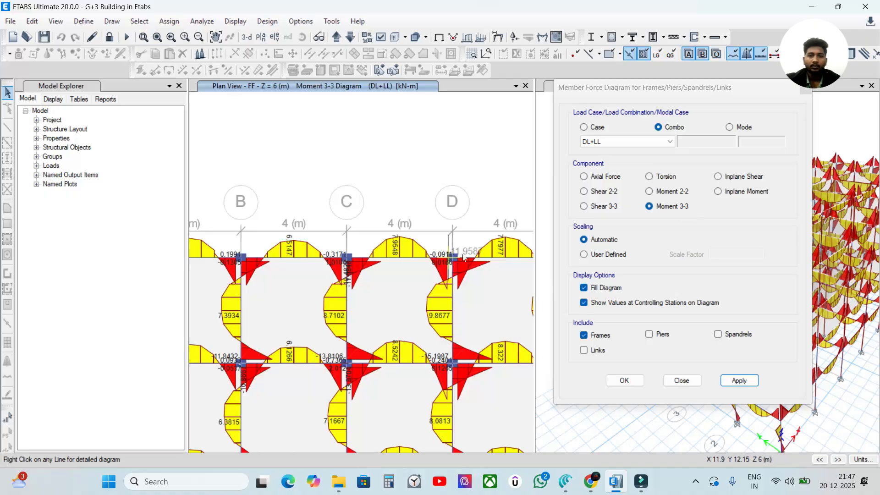
Turn off the controlling-station values on the plan moment diagram, apply it, and close the member force settings.
left_click(639, 303)
left_click(759, 381)
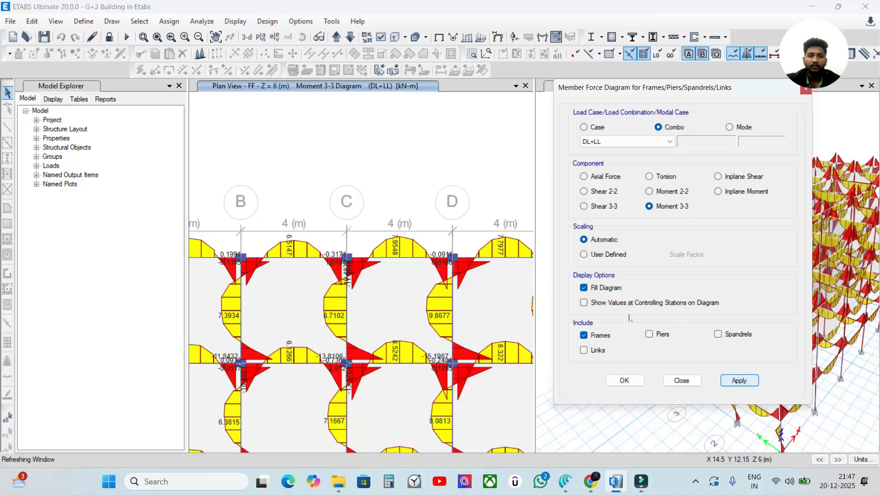
left_click_drag(655, 88, 538, 88)
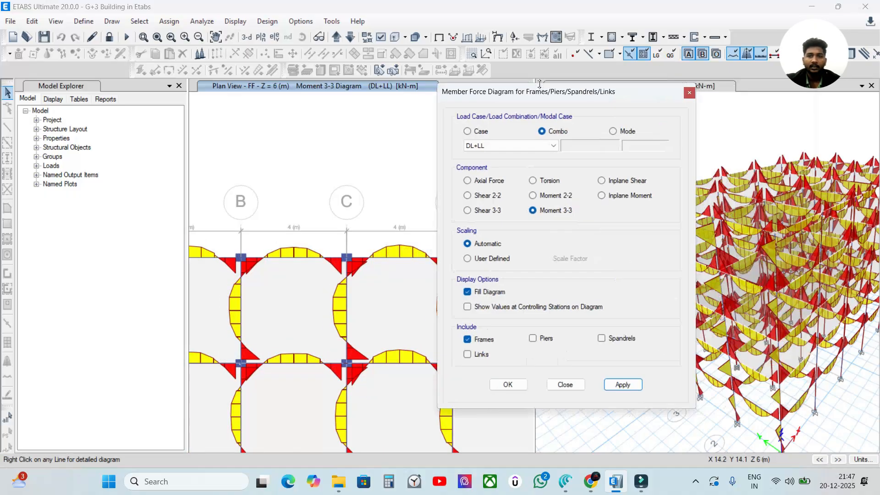
left_click(564, 381)
scroll(471, 215, "down", 2)
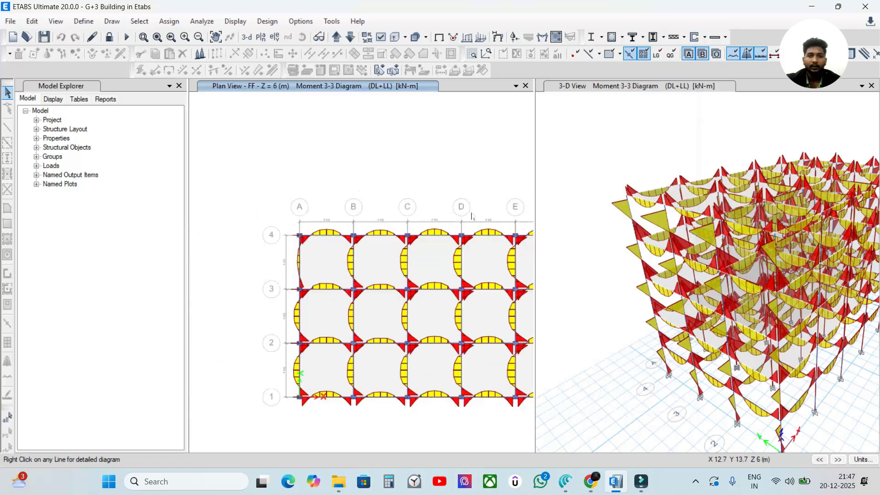
scroll(472, 257, "up", 3)
scroll(386, 232, "down", 5)
scroll(386, 231, "up", 2)
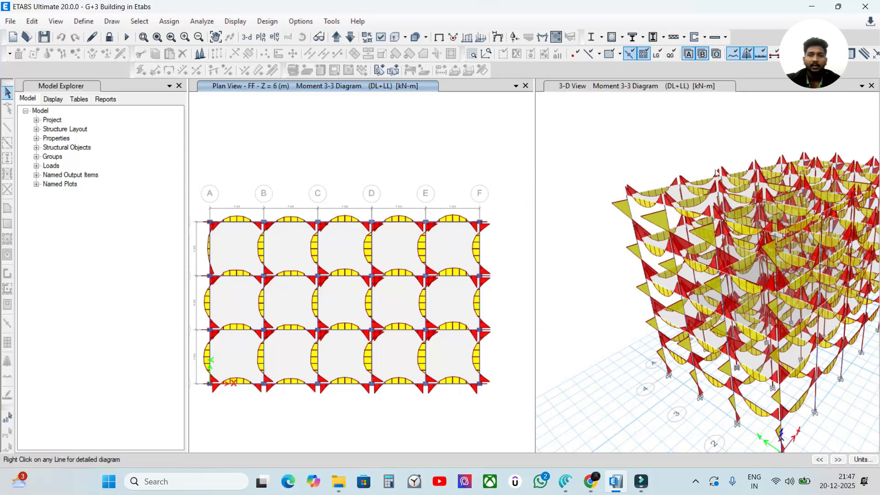
Open the detailed force diagram of roof beam B72 from the 3-D view.
middle_click_drag(724, 201, 634, 210)
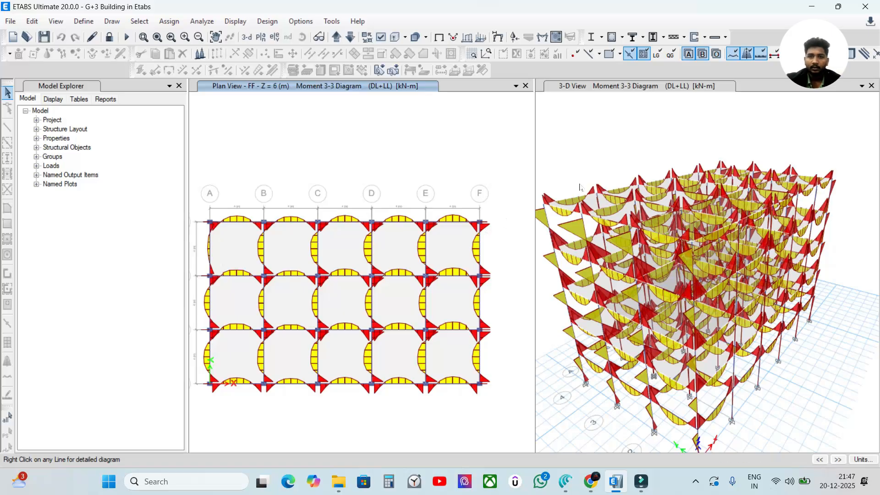
middle_click_drag(568, 184, 591, 183)
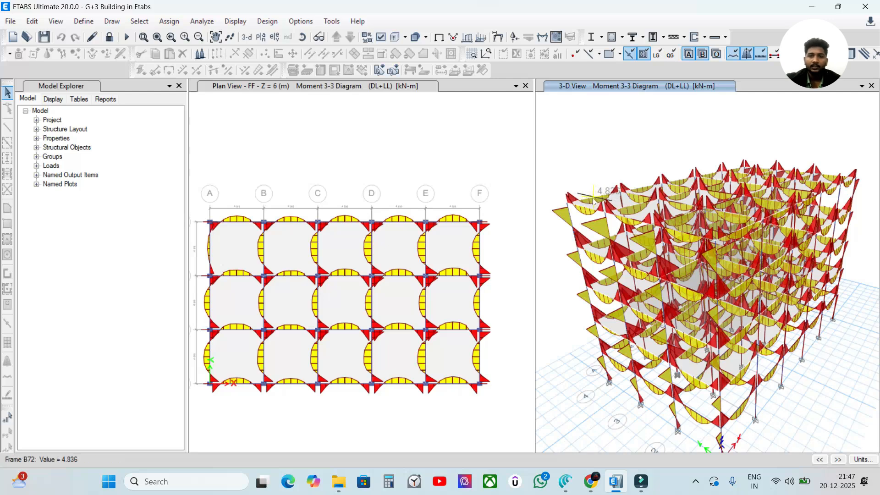
right_click(594, 202)
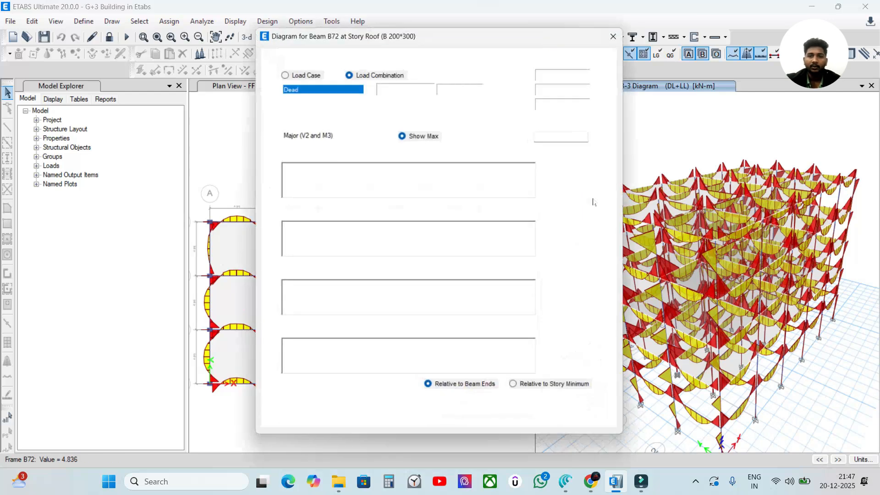
left_click_drag(424, 37, 357, 76)
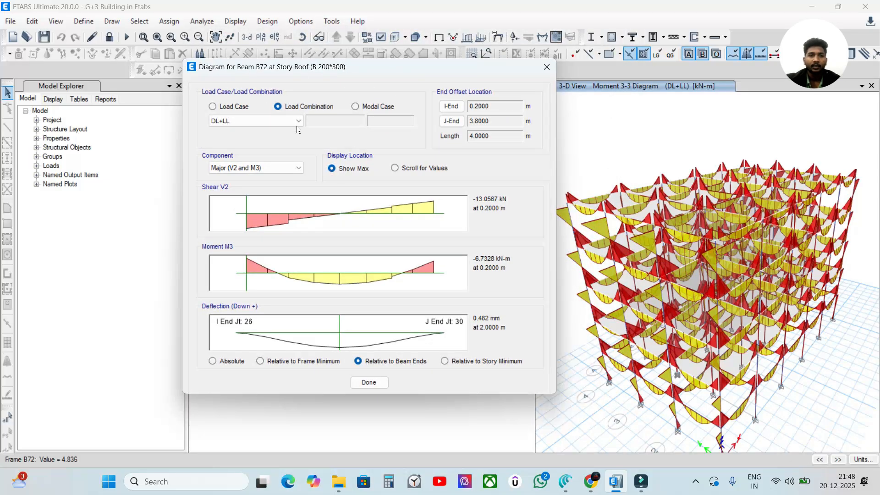
mouse_move(327, 71)
left_mouse_down()
mouse_move(291, 69)
mouse_move(328, 70)
left_mouse_up()
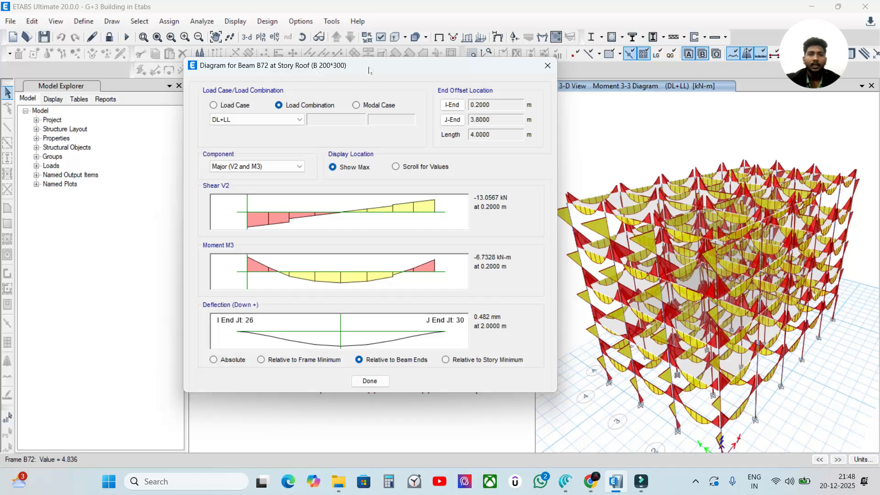
left_click_drag(371, 71, 347, 90)
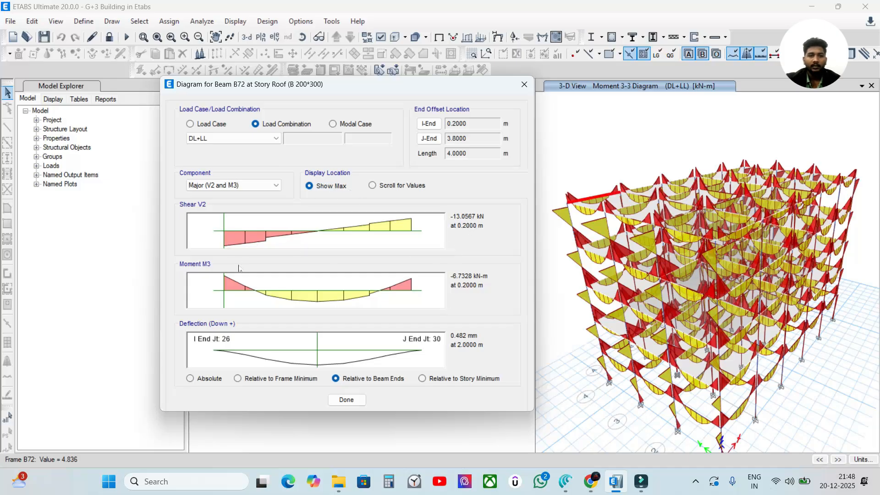
Check beam B72's values with Scroll for Values, then return to Show Max for the DL+LL combination.
left_click(316, 306)
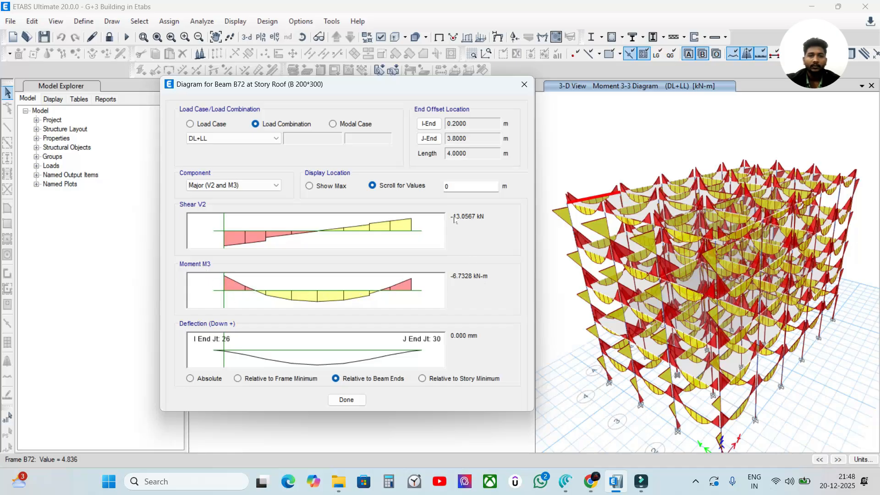
left_click(310, 186)
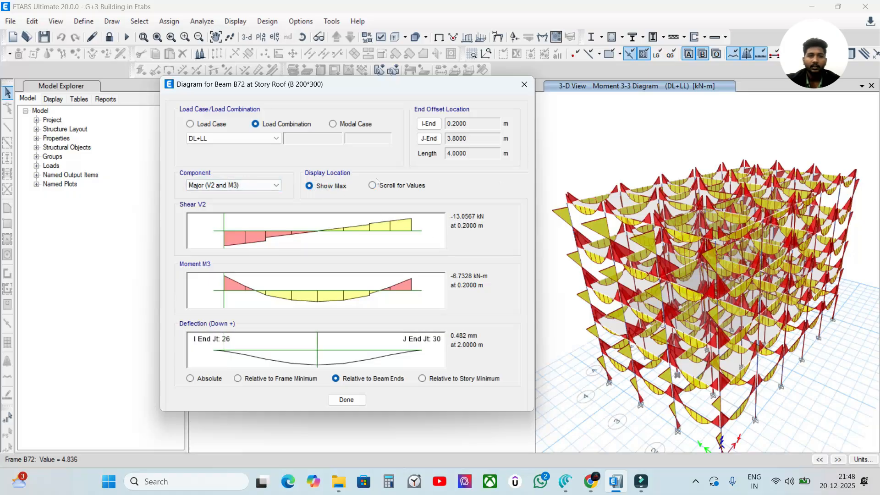
left_click(270, 138)
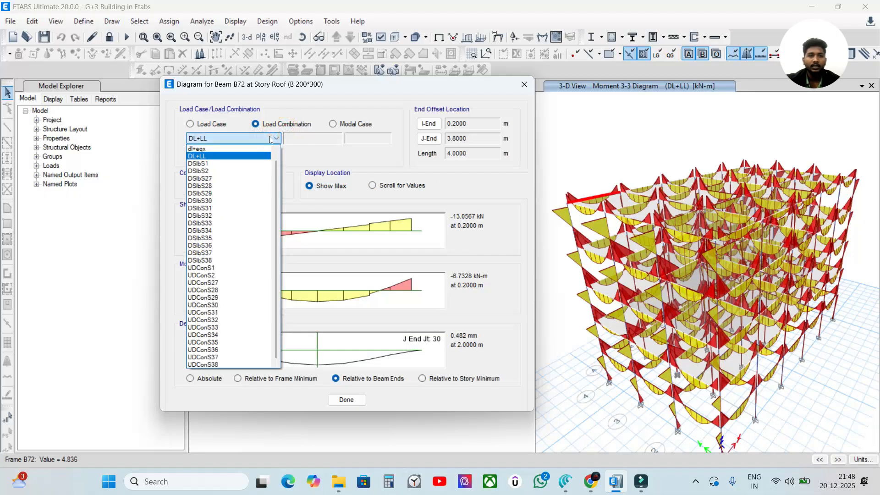
left_click(270, 138)
left_click(270, 139)
left_click(247, 156)
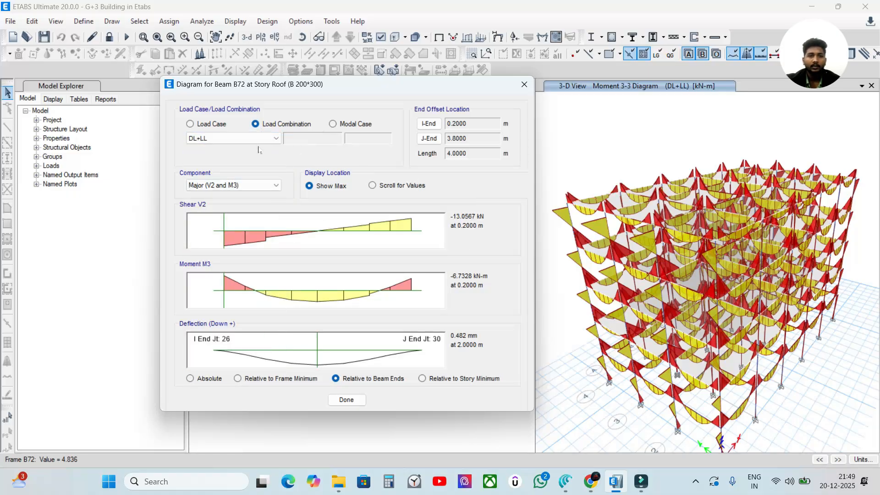
Examine beam B72's load, shear, moment and deflection diagrams for the Dead and Live load cases.
left_click(204, 125)
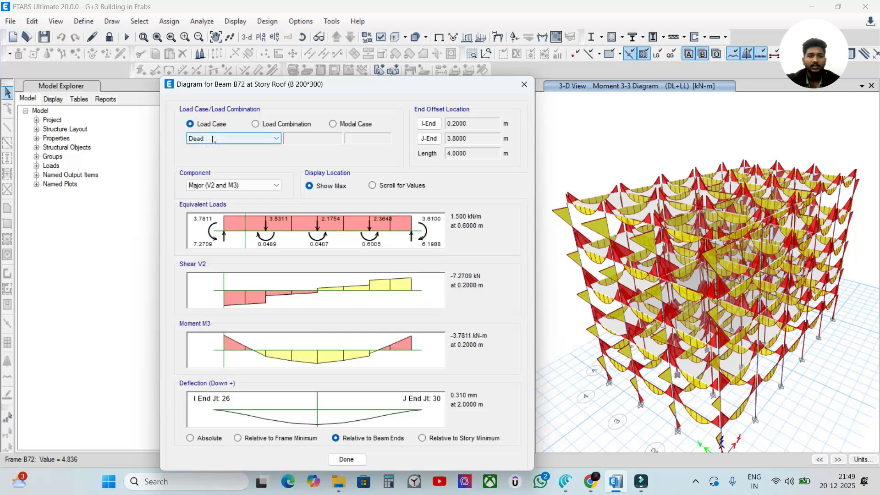
left_click(214, 139)
left_click(209, 153)
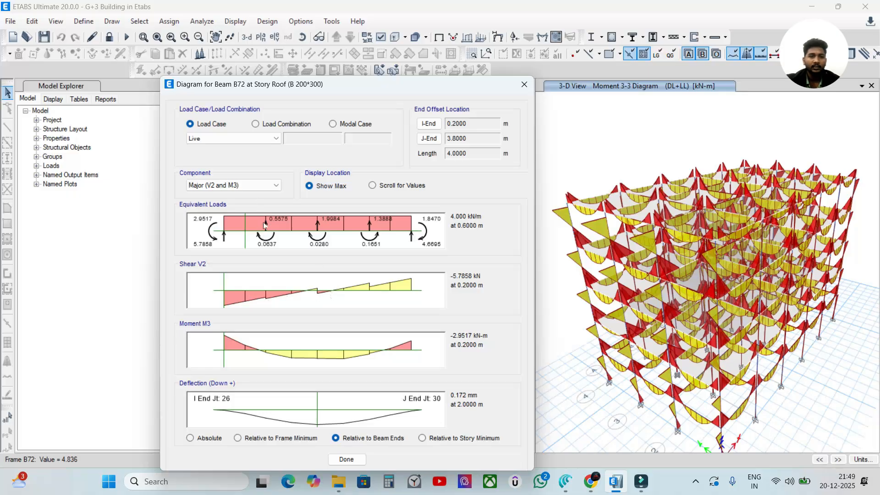
left_click(226, 139)
left_click(224, 149)
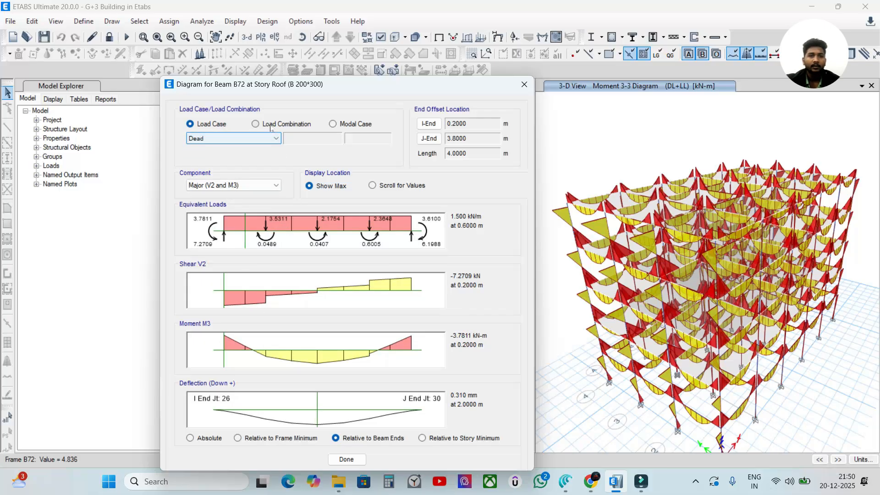
Display beam B72's DL+LL load combination diagrams and read the shear values near the beam's I-end.
left_click(256, 124)
left_click(265, 137)
scroll(257, 156, "up", 1)
left_click(227, 149)
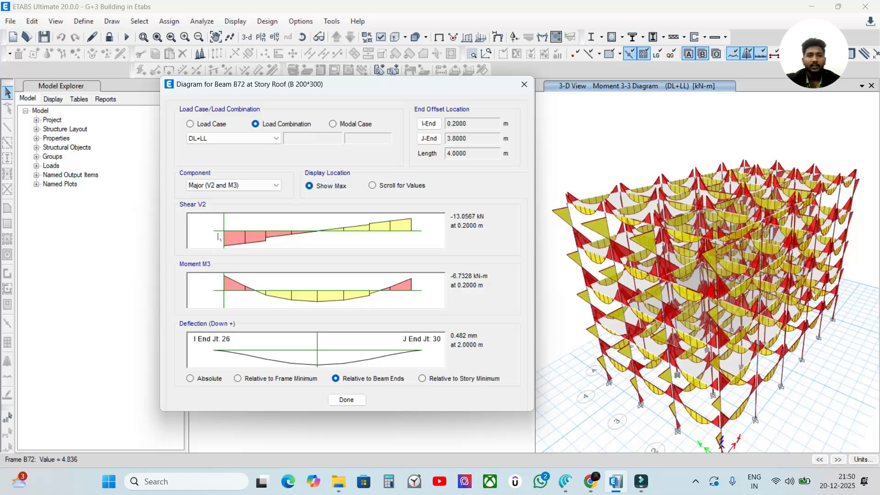
mouse_move(223, 232)
left_mouse_down()
mouse_move(252, 240)
mouse_move(214, 237)
left_mouse_up()
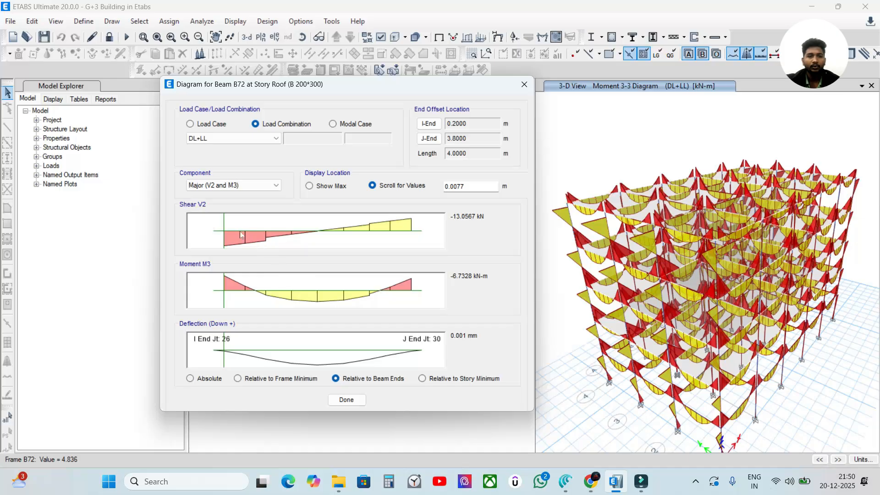
Return beam B72's detailed diagram to Show Max for the DL+LL combination and close it.
left_click(328, 188)
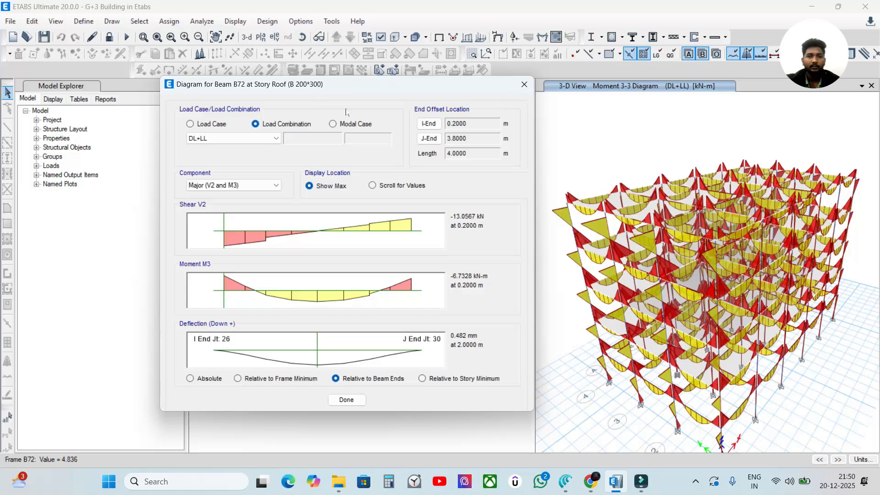
left_click_drag(383, 81, 280, 91)
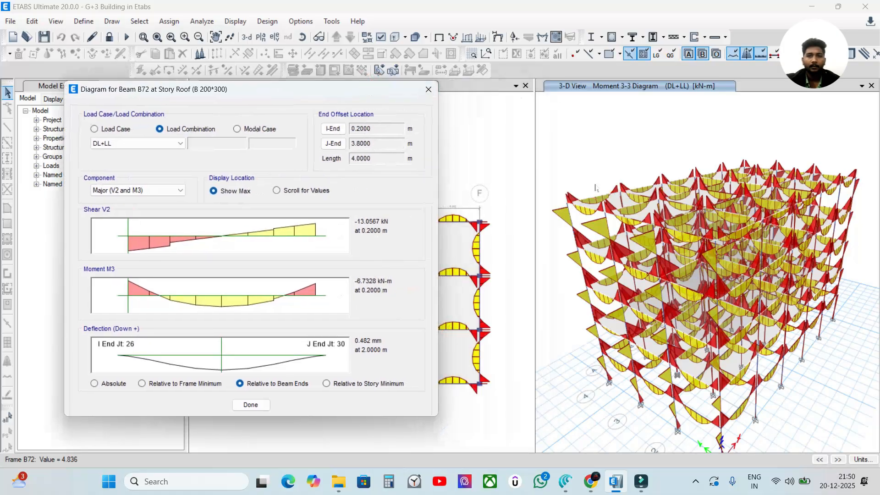
left_click(251, 405)
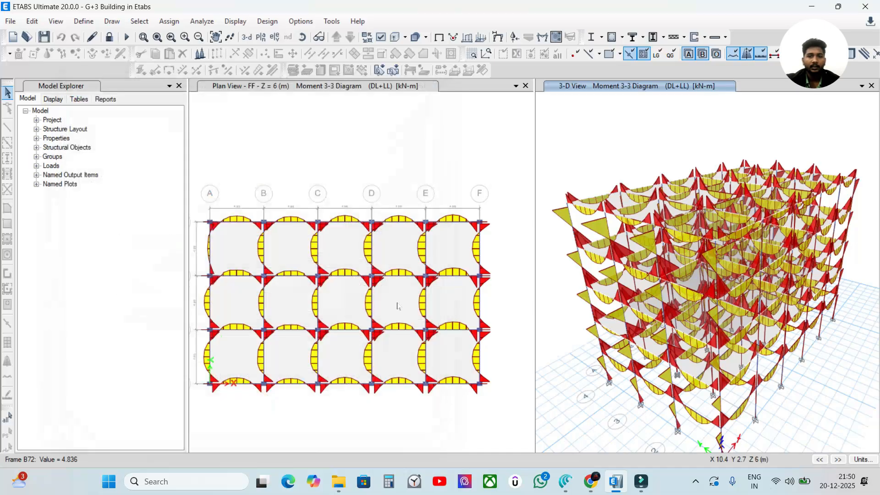
Show the frames extruded in the 3-D view and read beam B72's moment at the roof corner column face.
scroll(562, 206, "up", 5)
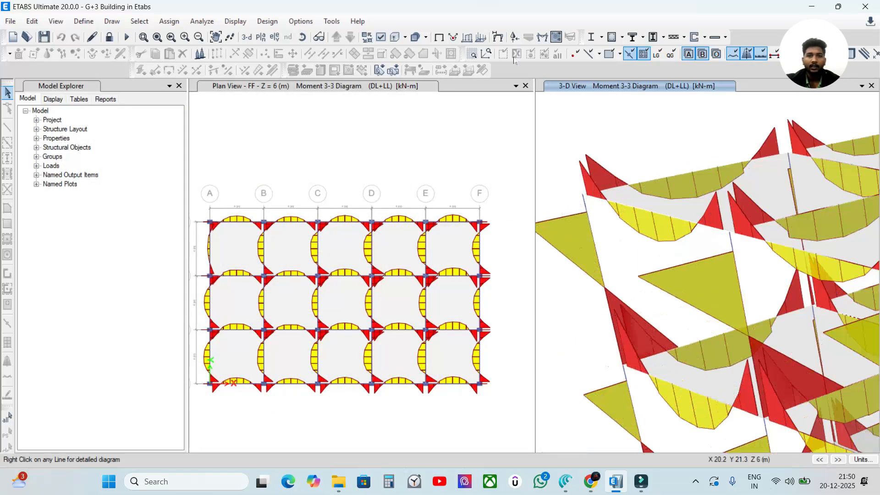
left_click(393, 38)
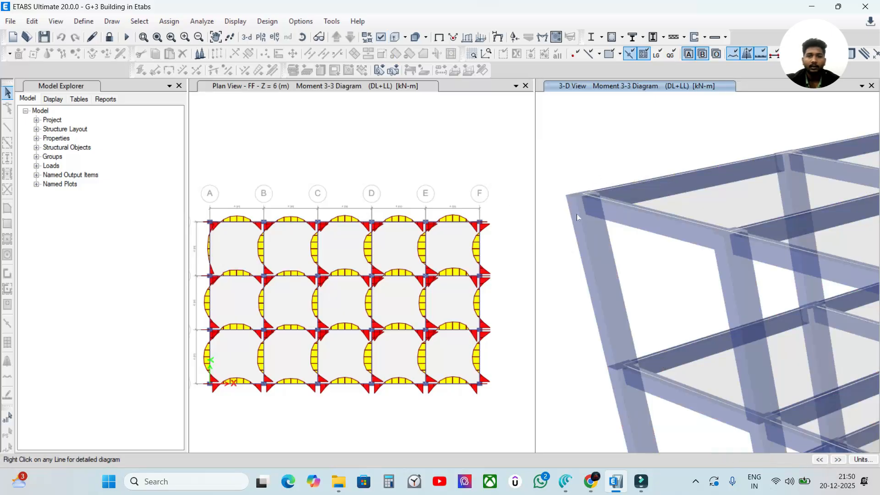
scroll(590, 194, "up", 2)
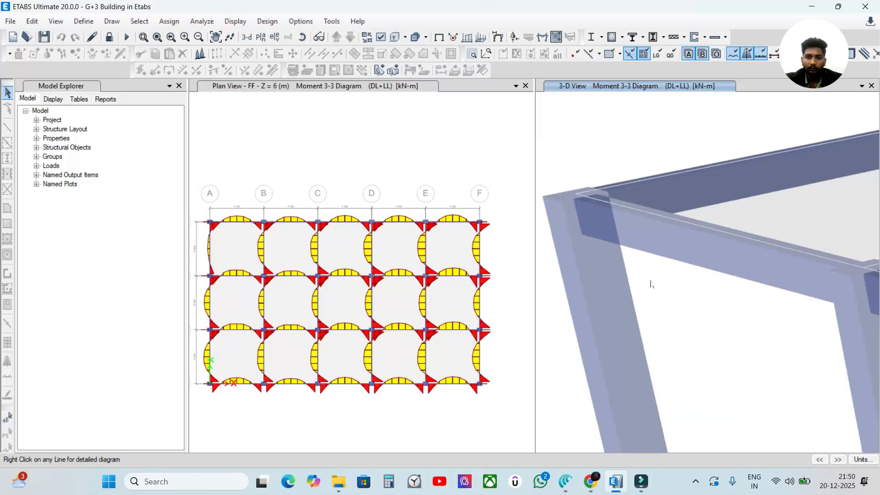
scroll(666, 312, "down", 4)
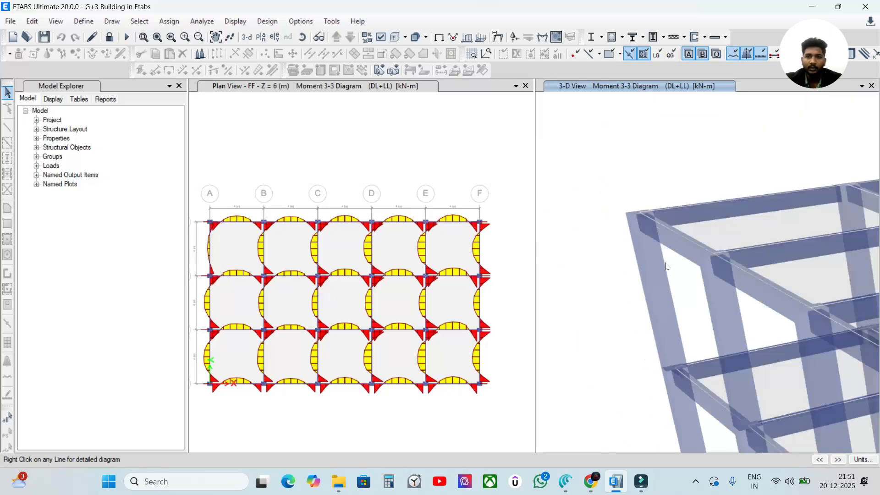
scroll(646, 250, "up", 1)
mouse_move(675, 249)
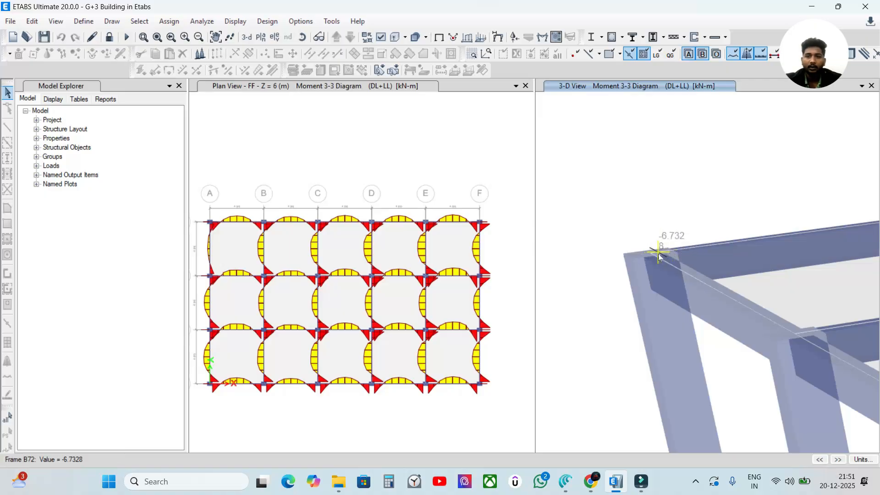
Alternate between the line and extruded frame displays to examine where the moment diagrams start at the roof corner joint.
left_click(382, 37)
scroll(674, 260, "up", 2)
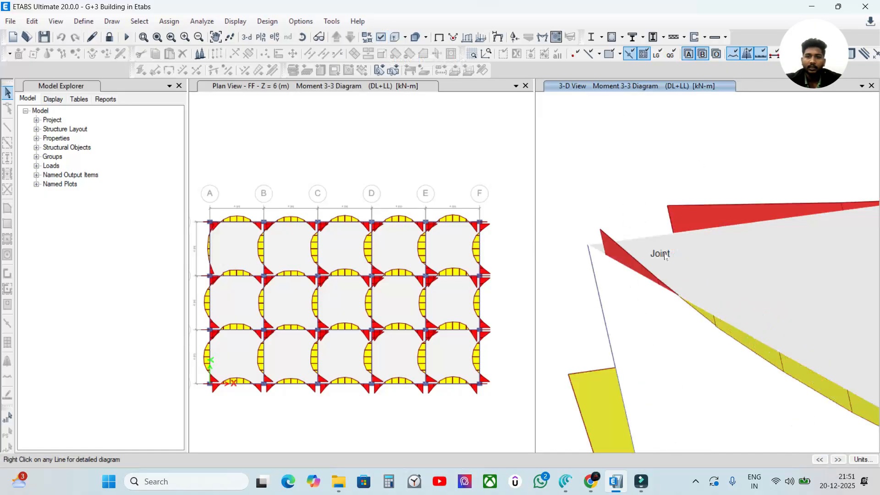
left_click(400, 39)
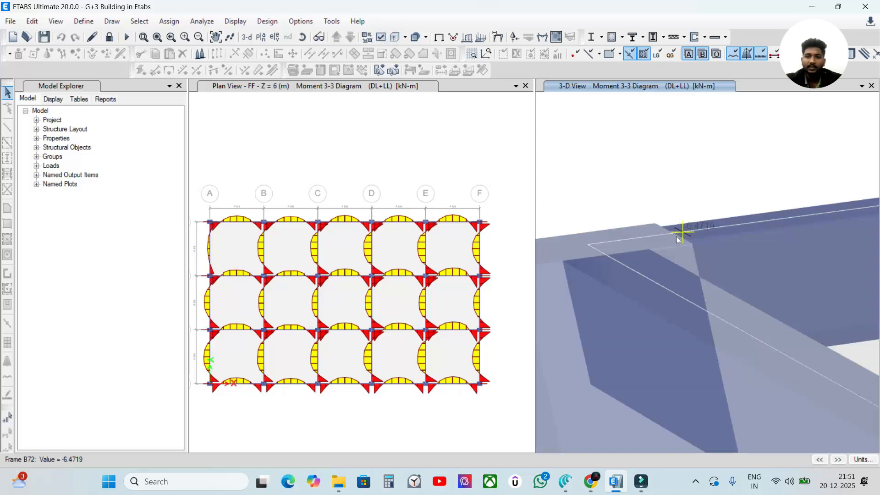
left_click(395, 37)
mouse_move(681, 233)
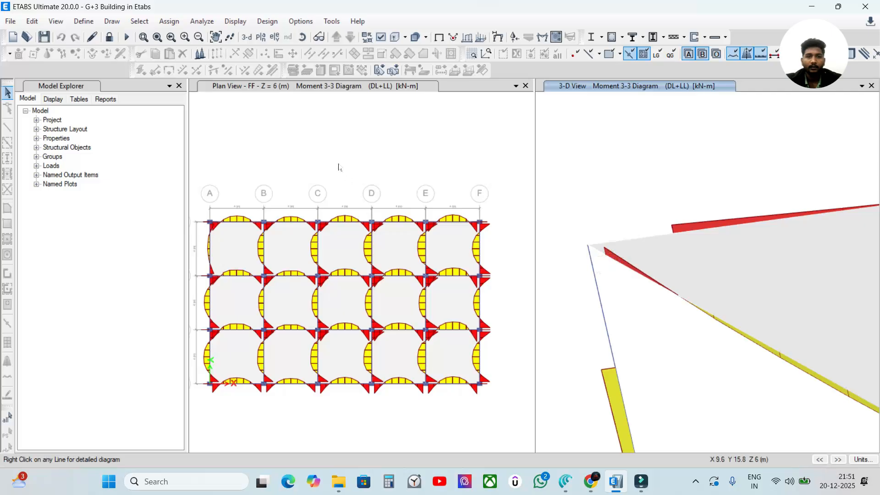
Examine the moment diagrams around the grid C-4 column in the FF plan view.
scroll(310, 217, "up", 10)
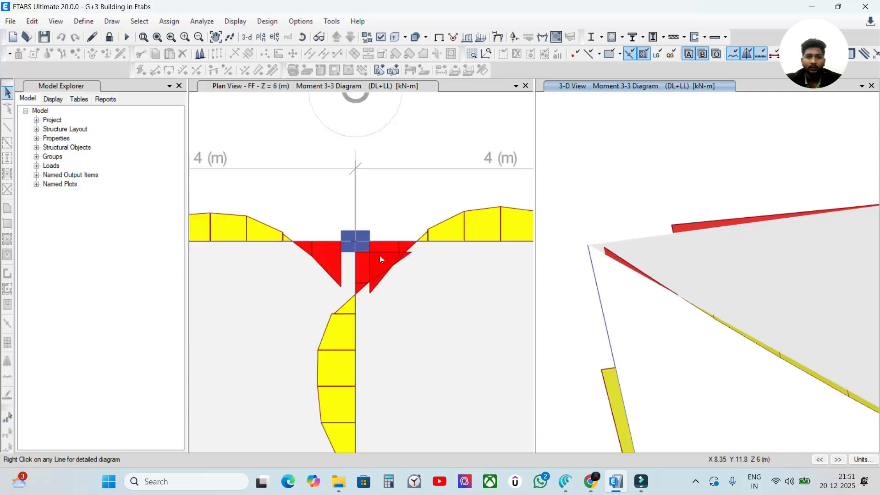
scroll(356, 238, "down", 3)
scroll(356, 234, "down", 3)
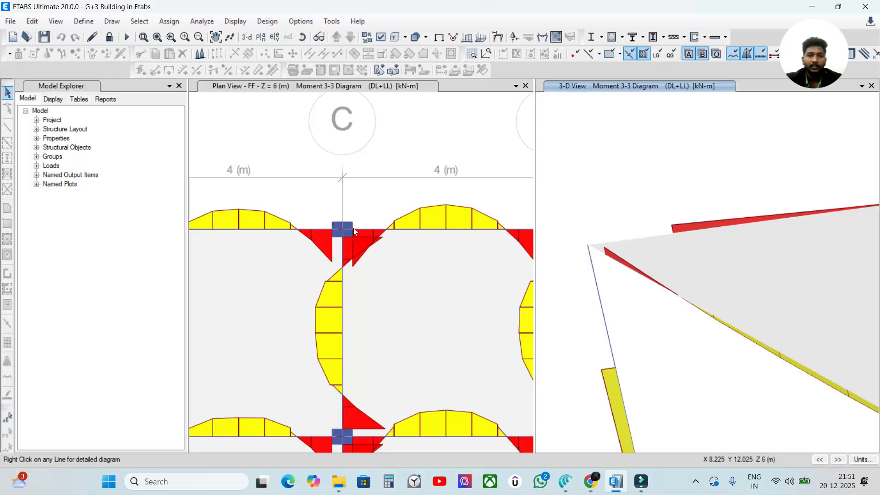
scroll(425, 145, "down", 5)
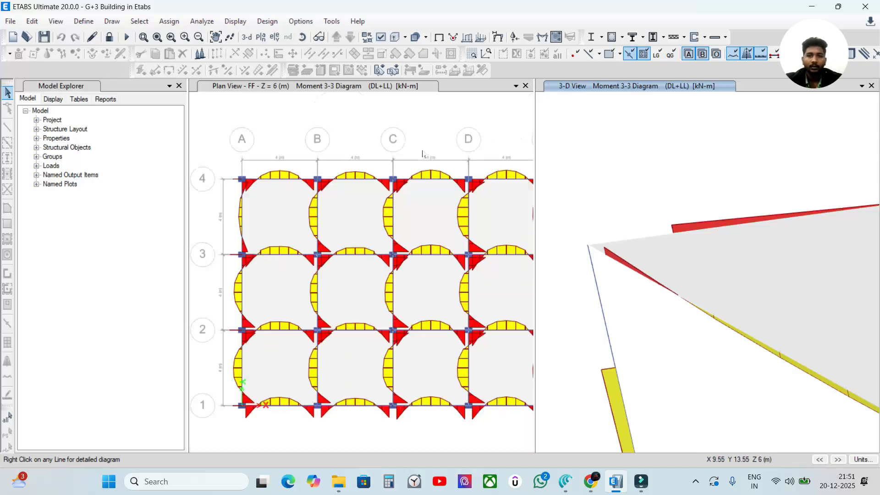
scroll(610, 162, "down", 2)
Reset the 3-D view to the undeformed shape and redisplay the filled Moment 3-3 diagram for the DL+LL combination.
scroll(633, 207, "down", 3)
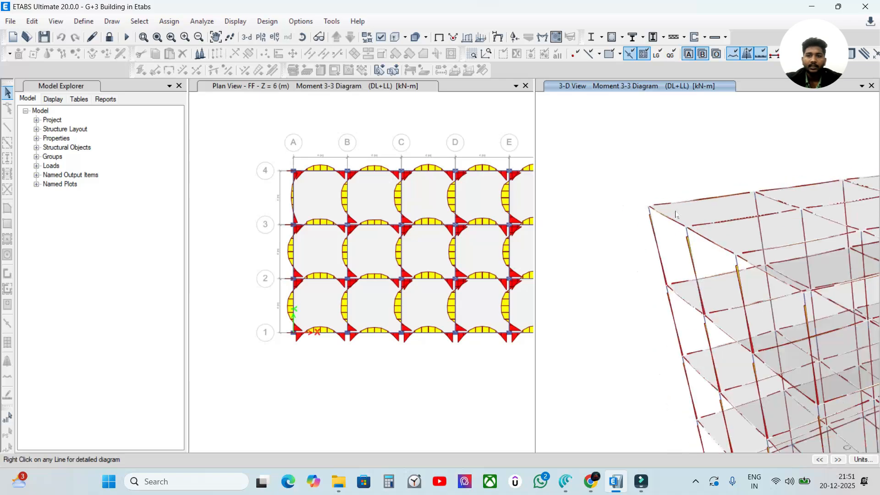
scroll(734, 224, "down", 5)
scroll(640, 247, "up", 6)
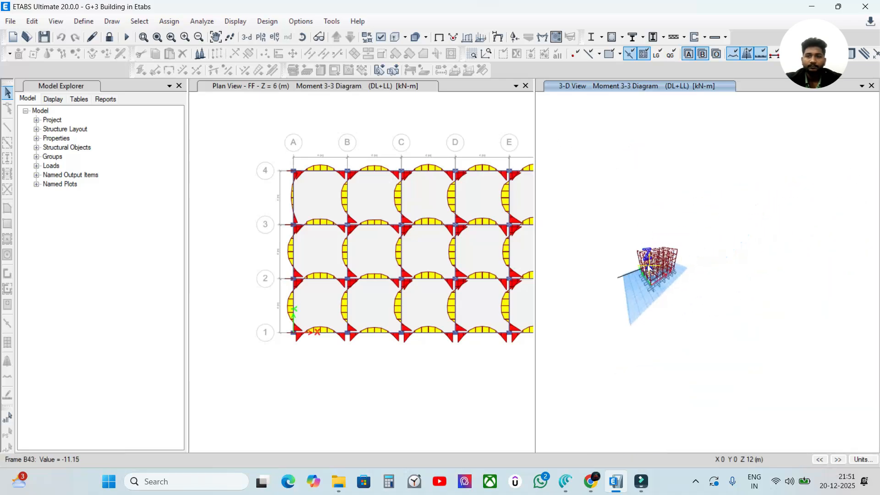
key("F4")
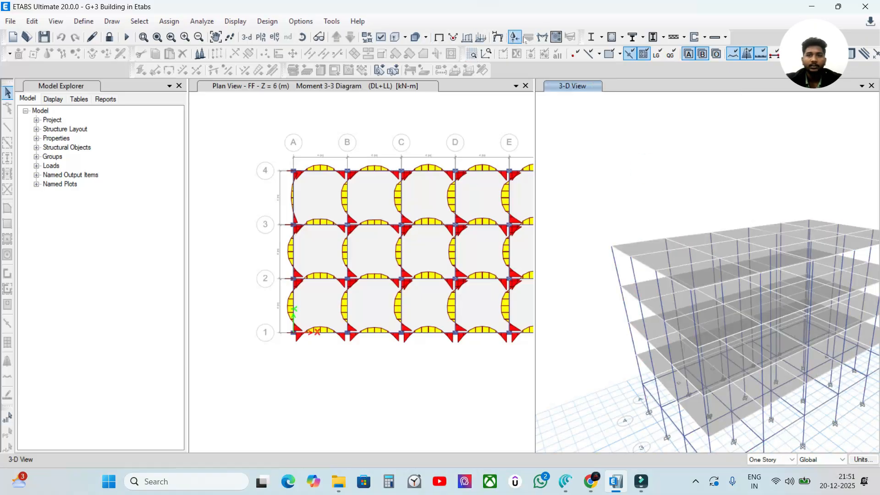
left_click(542, 37)
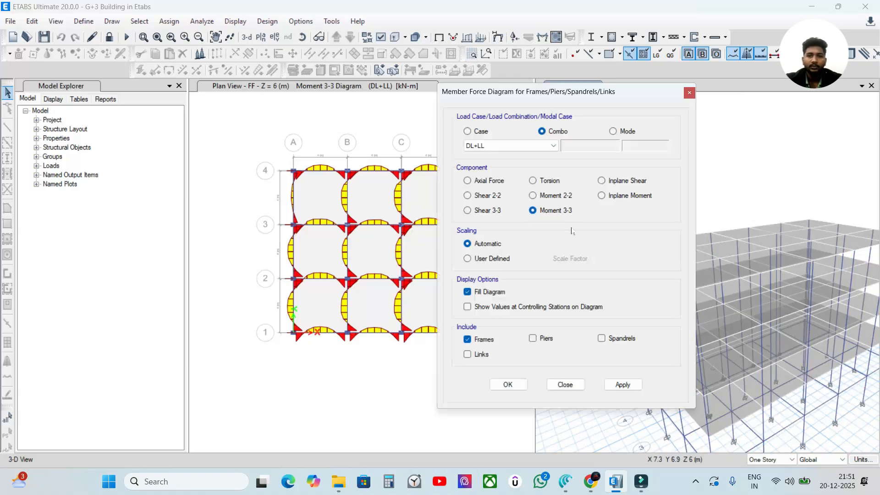
left_click(617, 385)
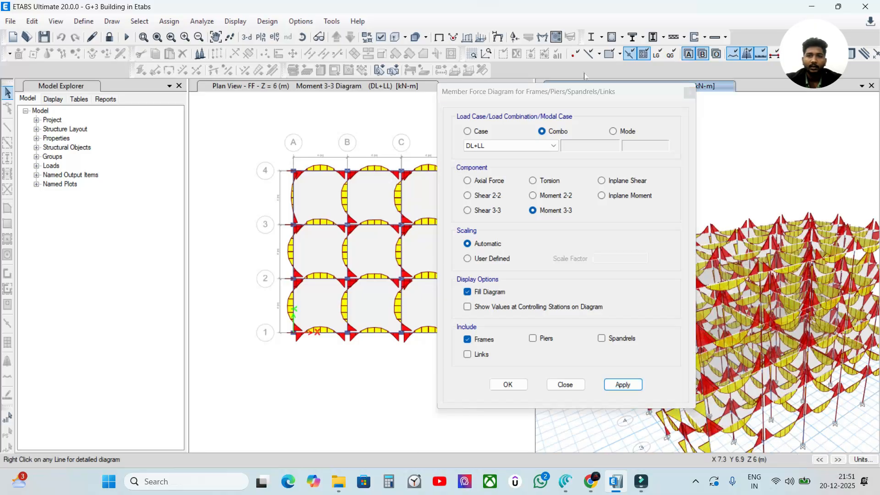
left_click(508, 384)
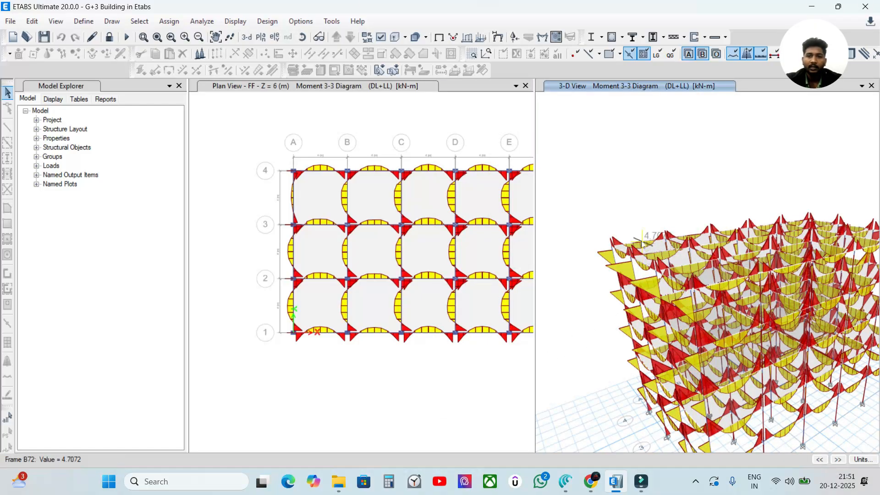
Open roof beam B72's detailed diagram from the 3-D view and read the moment values near midspan with Scroll for Values.
right_click(643, 245)
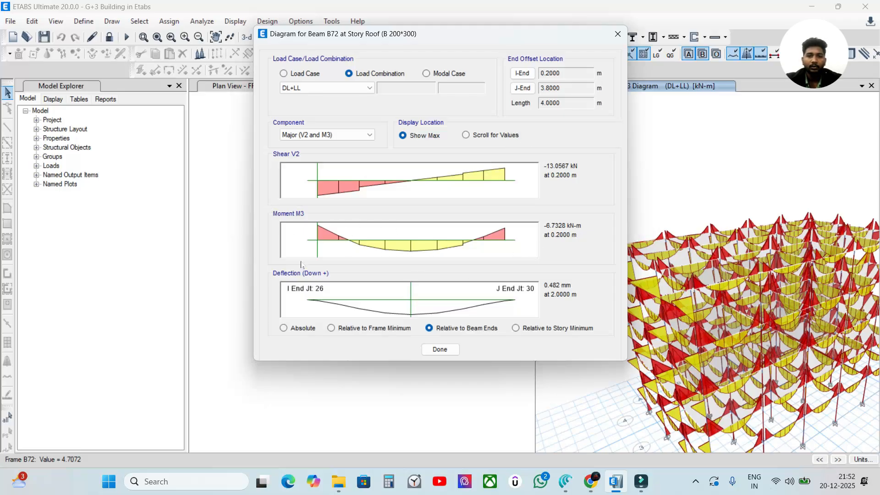
left_click(409, 251)
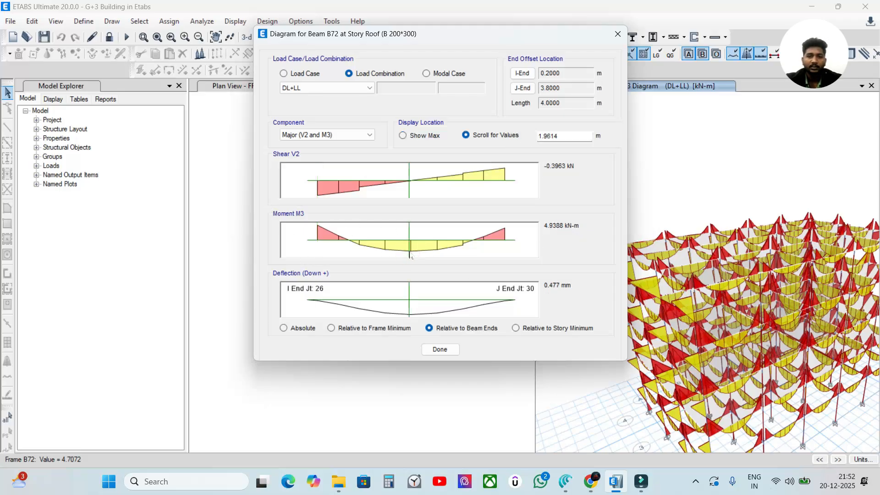
left_click_drag(412, 252, 411, 252)
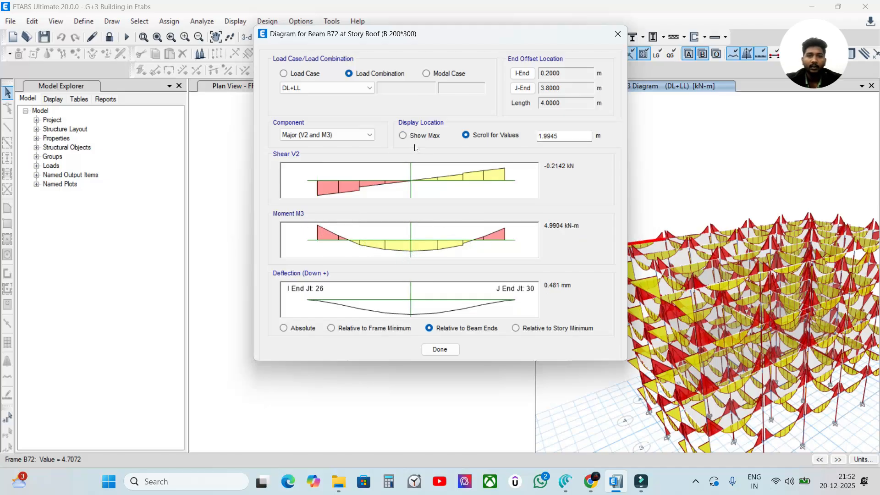
left_click(404, 135)
left_click(419, 253)
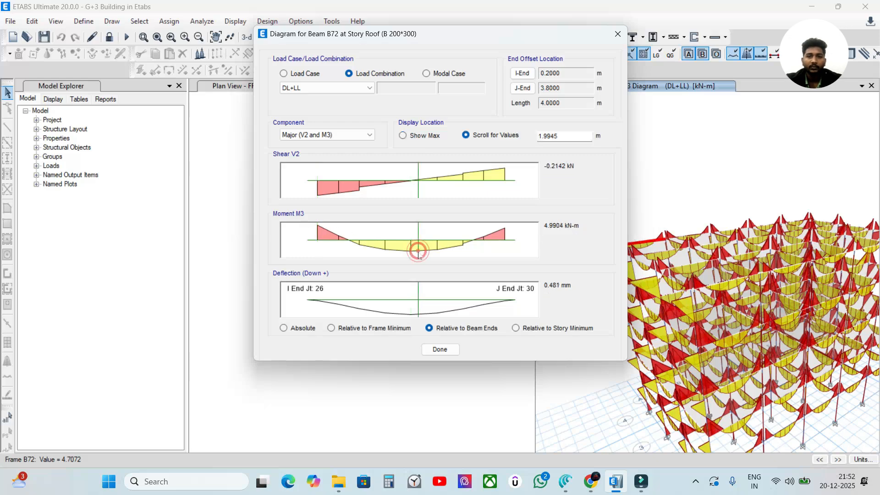
left_click(410, 256)
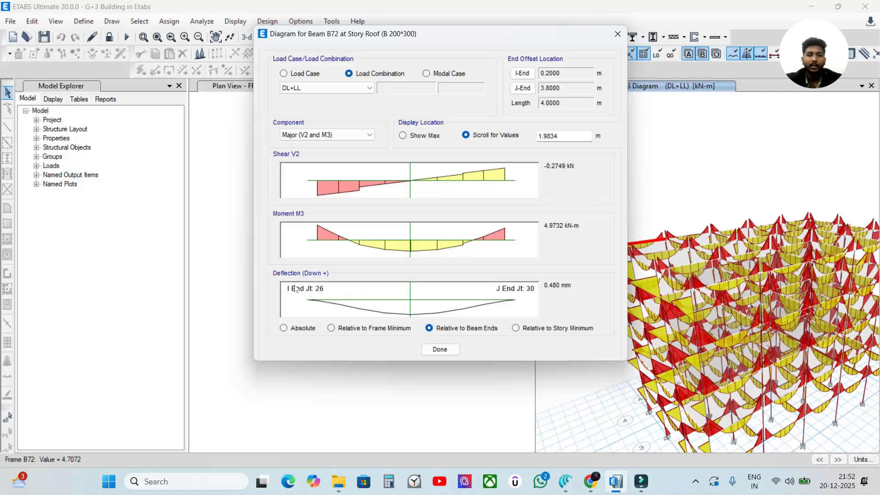
Return beam B72's diagram to Show Max, check its absolute deflection, and close the diagram.
left_click(403, 135)
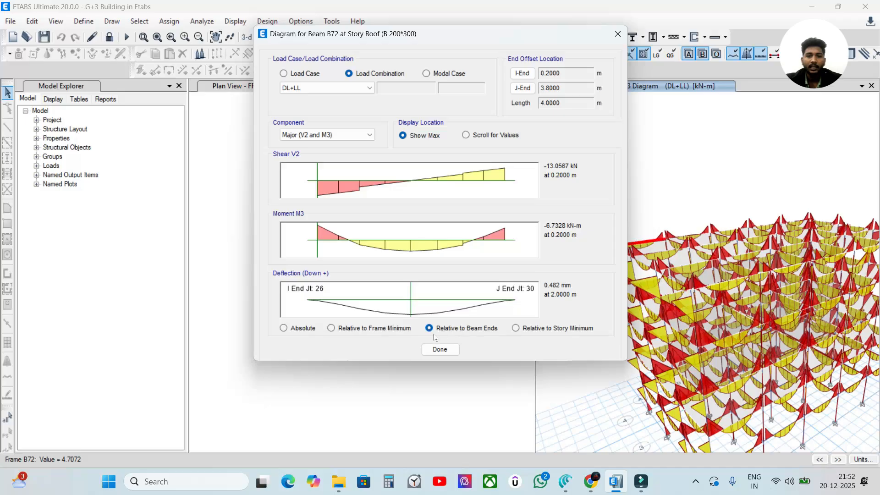
left_click(298, 328)
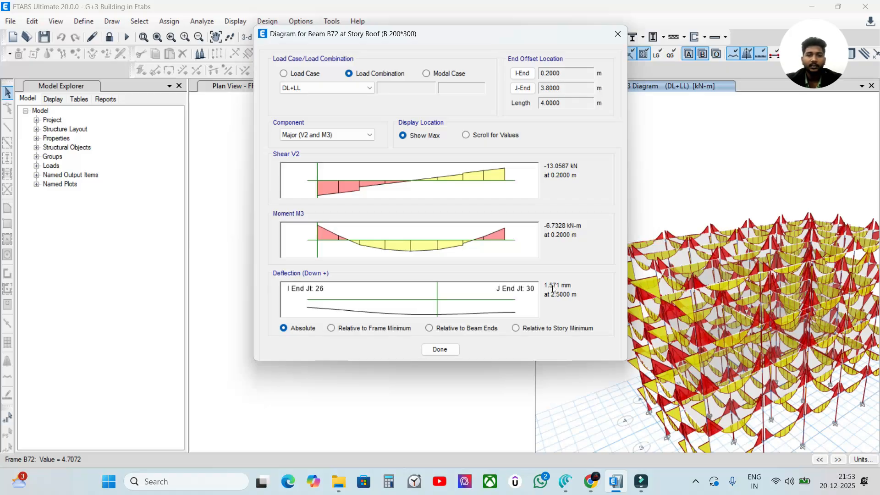
left_click(440, 349)
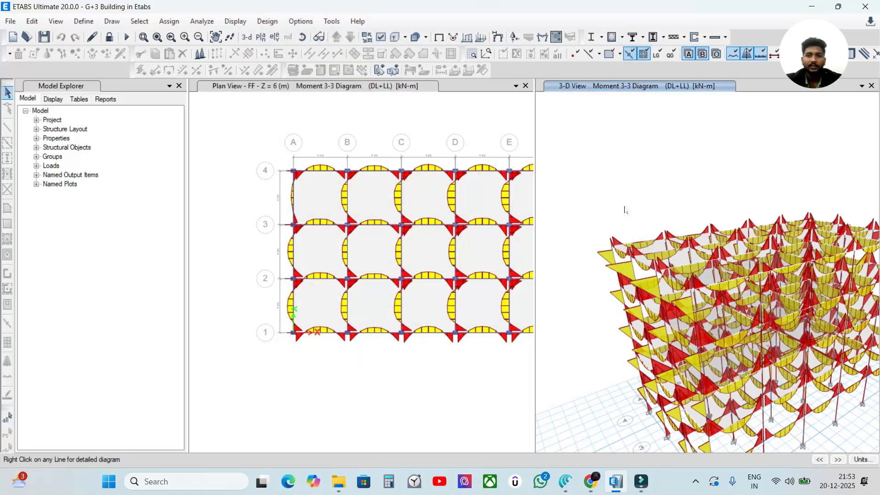
Display the Shear 3-3 force diagram for the DL+LL combination in the 3-D view and inspect it around the building.
scroll(671, 213, "up", 4)
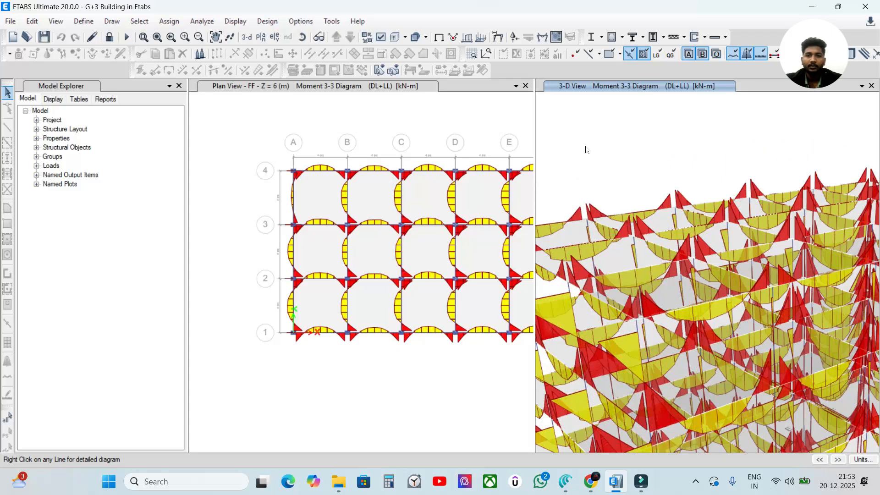
scroll(586, 150, "down", 4)
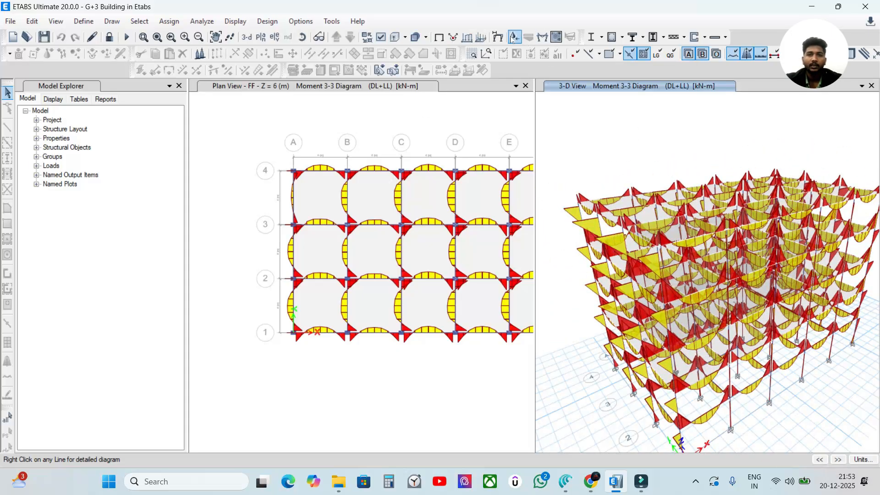
left_click(543, 37)
left_click_drag(505, 94, 365, 82)
left_click(329, 197)
left_click(483, 371)
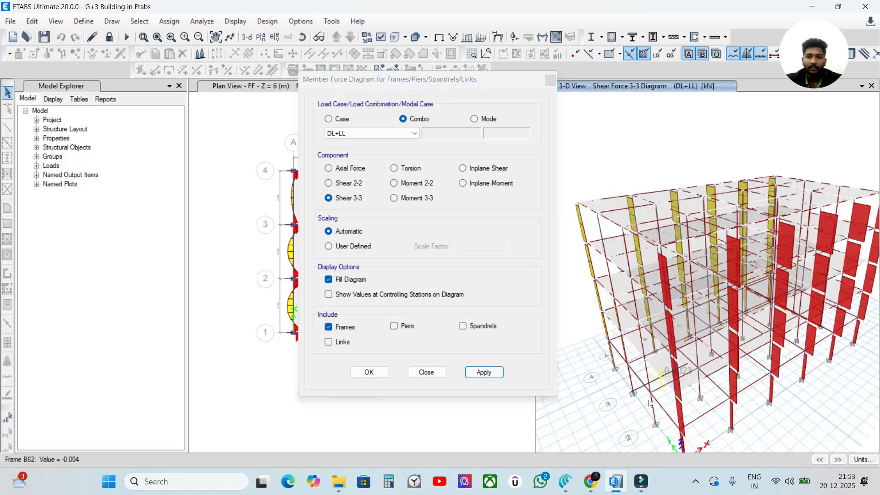
middle_click_drag(612, 395, 800, 192, "shift")
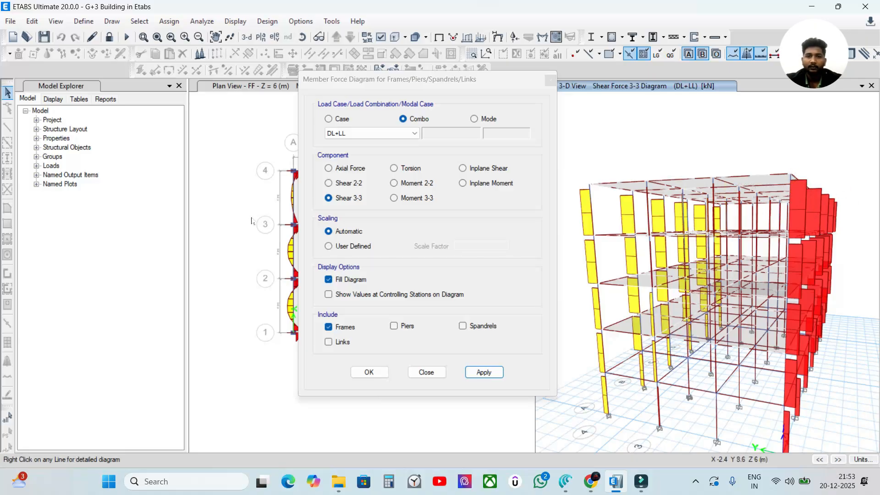
Display the DL+LL Shear 2-2 diagram in the 3-D view for comparison, and switch back to Shear 3-3.
left_click(329, 183)
left_click(483, 372)
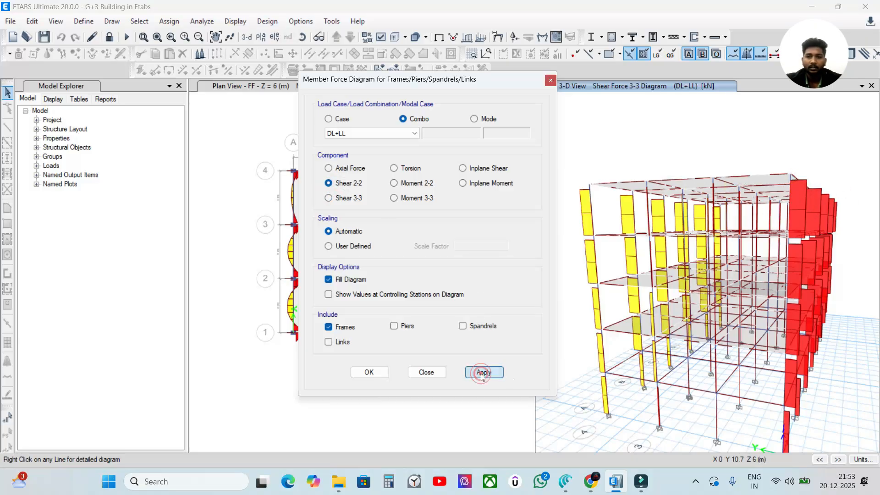
middle_click_drag(779, 252, 768, 291, "shift")
left_click(356, 202)
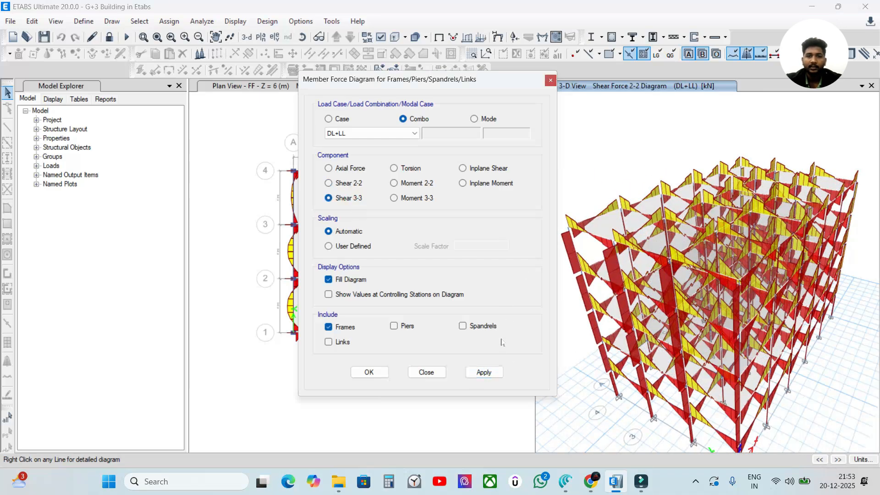
left_click(484, 373)
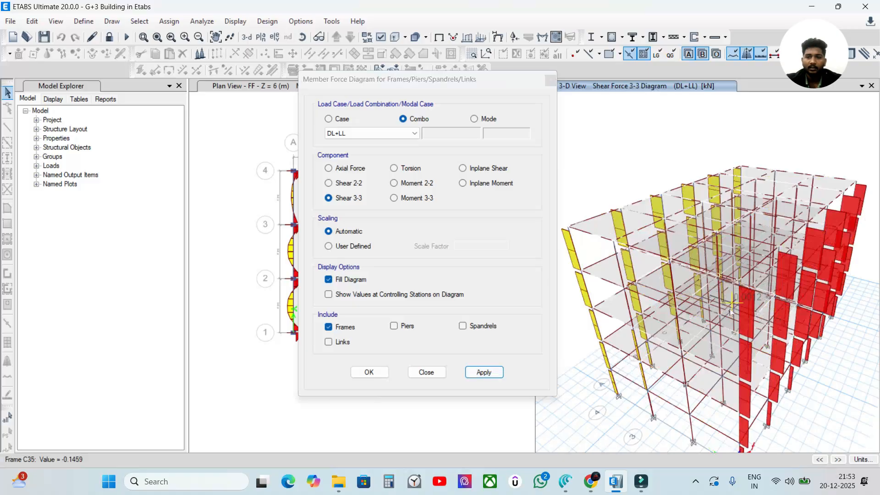
Display the DL+LL Moment 3-3 diagram in the 3-D view and inspect the values along the front beams and columns.
middle_click_drag(728, 398, 767, 324, "shift")
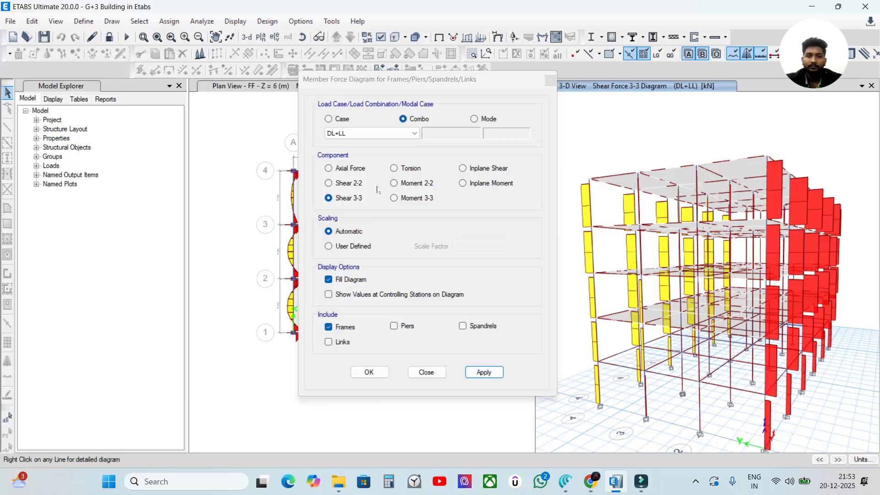
left_click(349, 187)
left_click(351, 183)
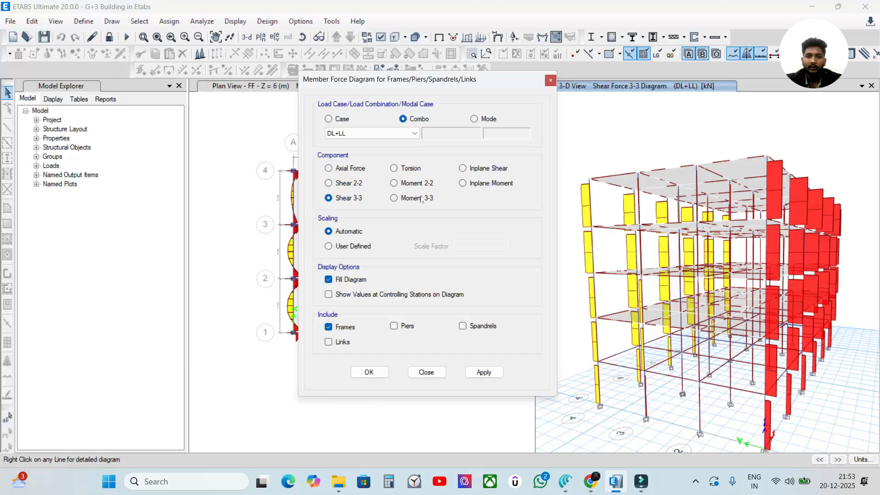
left_click(484, 372)
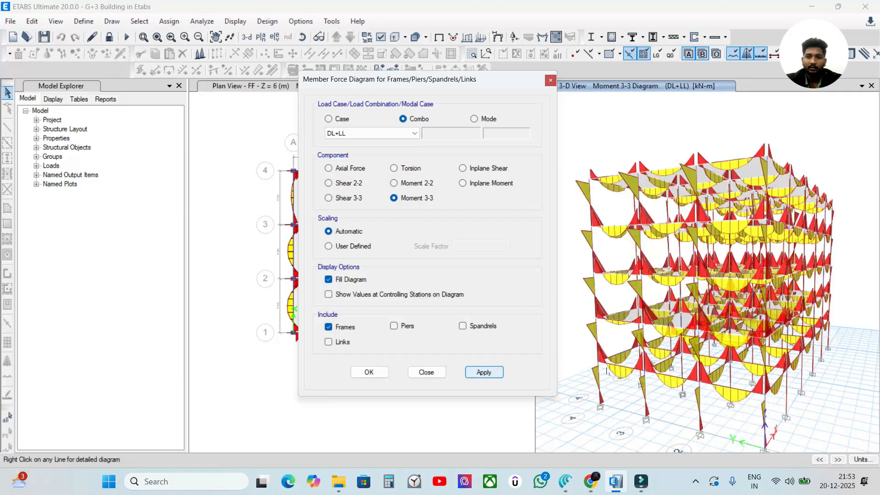
mouse_move(733, 392)
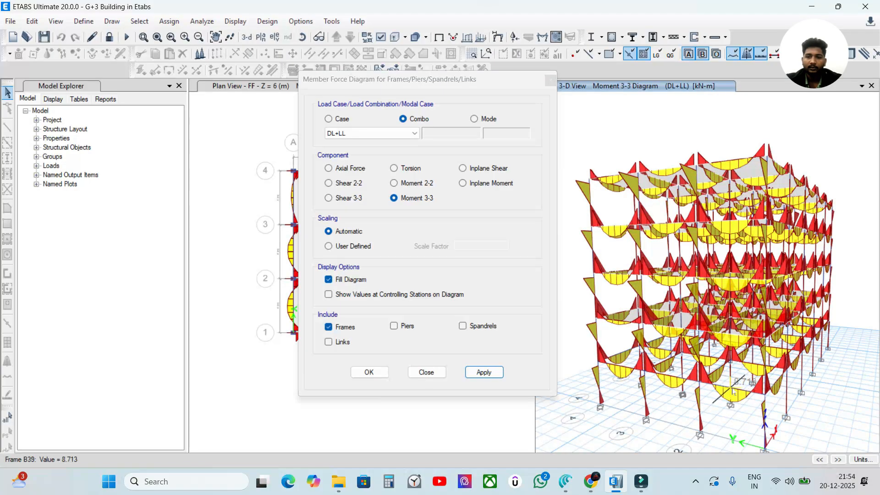
mouse_move(731, 163)
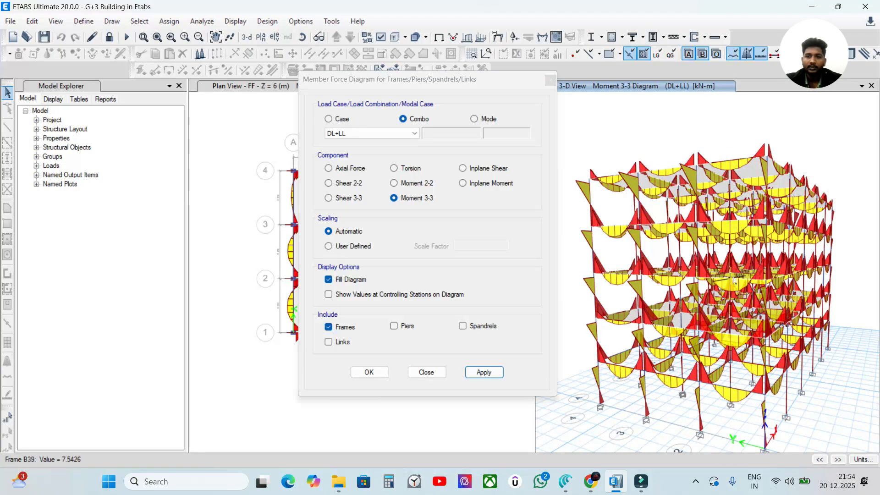
mouse_move(582, 265)
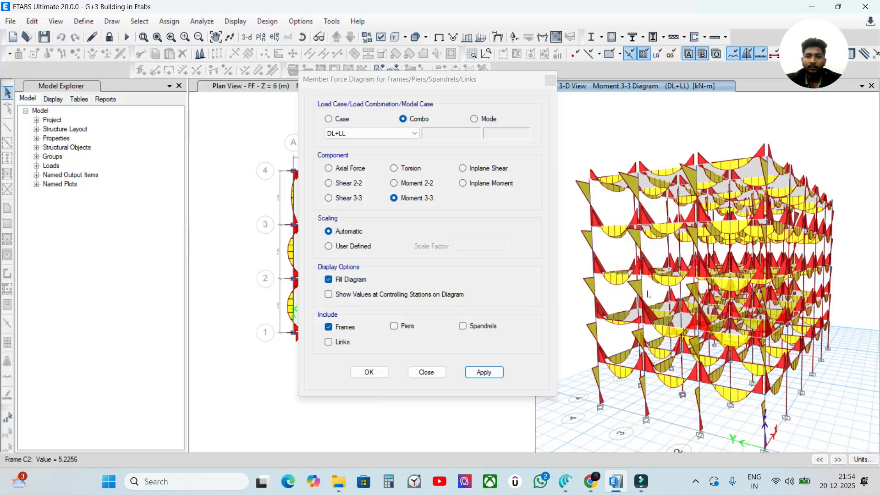
Switch the 3-D view back to the DL+LL Shear 3-3 diagram and inspect the values on the front corner column.
left_click(339, 198)
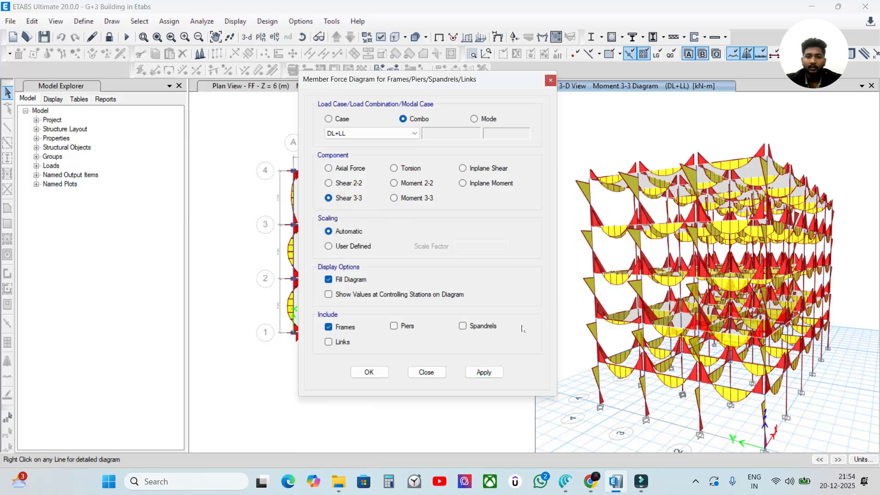
left_click(481, 373)
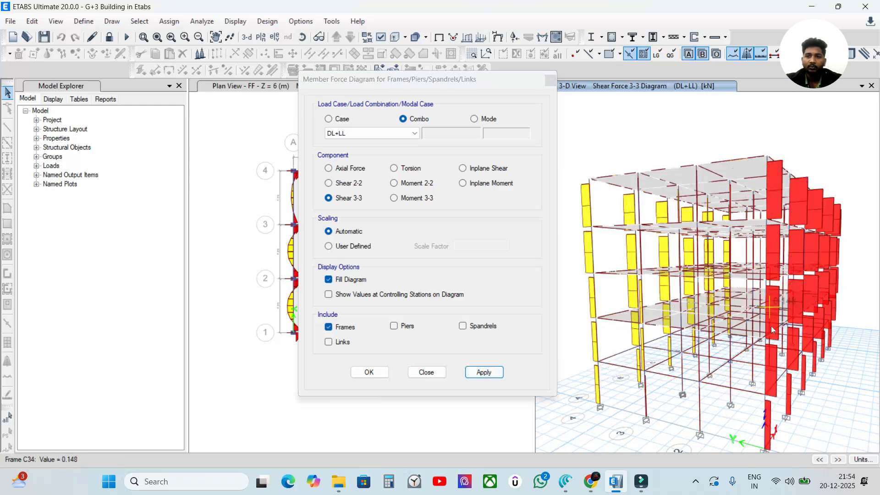
mouse_move(778, 227)
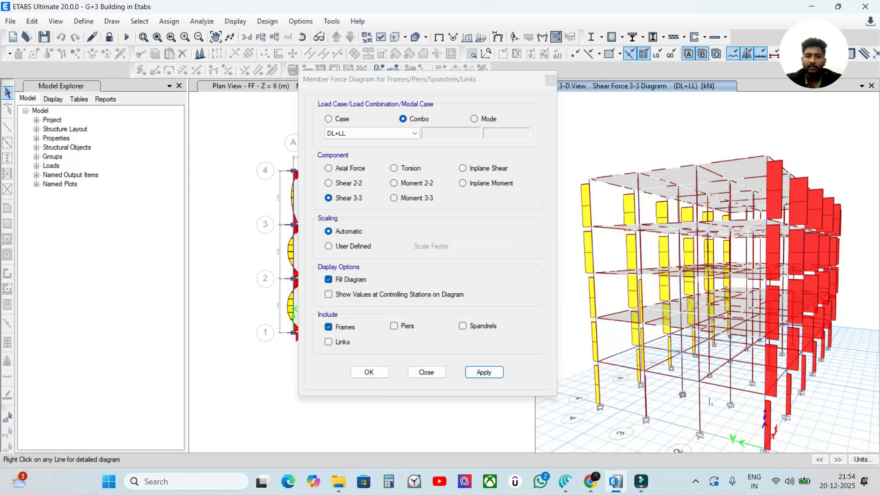
Display the DL+LL Shear 2-2 diagram in the 3-D view, followed by the Moment 2-2 diagram.
left_click(339, 184)
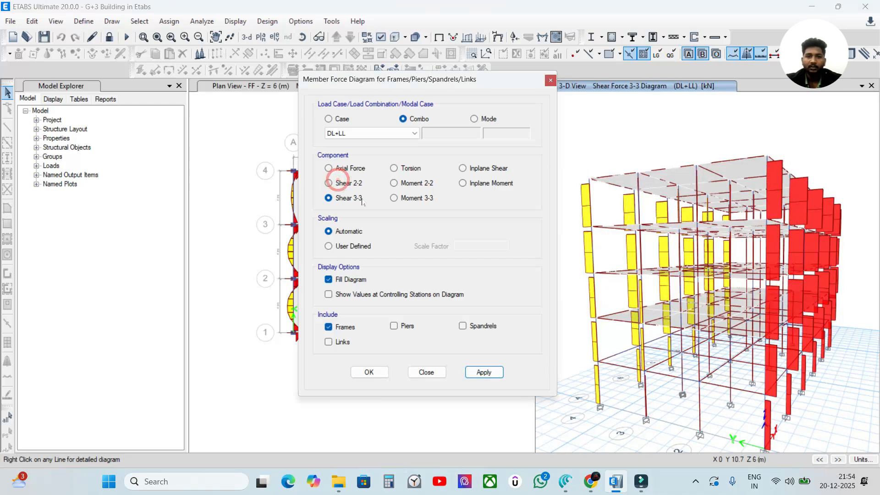
left_click(485, 372)
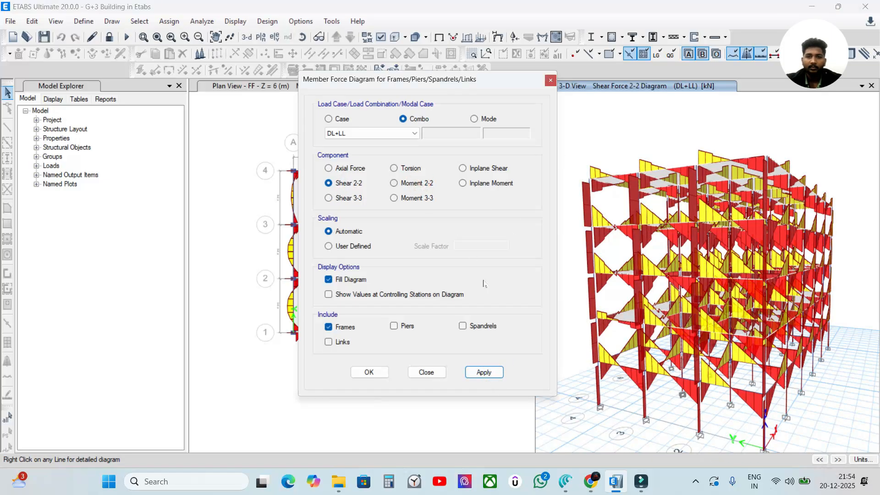
left_click(484, 373)
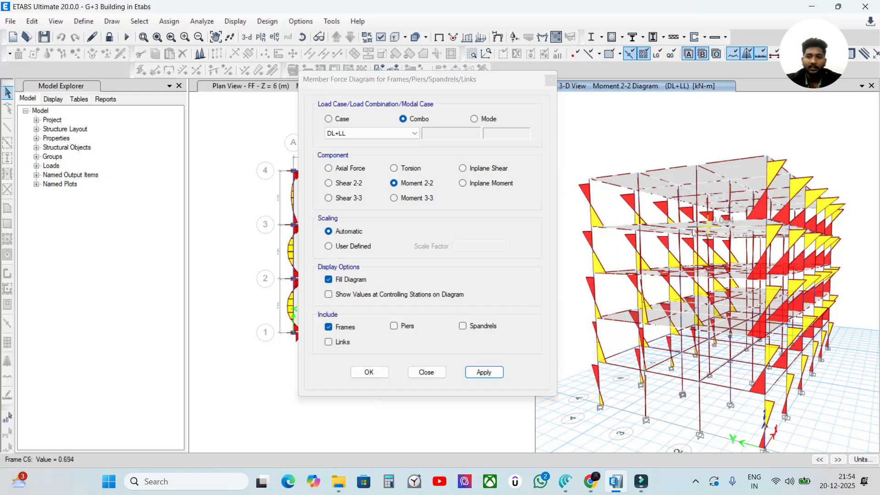
Close the member force settings, restore the undeformed shape in both the plan and 3-D views, and reset the 3-D view to its default orientation.
left_click(346, 169)
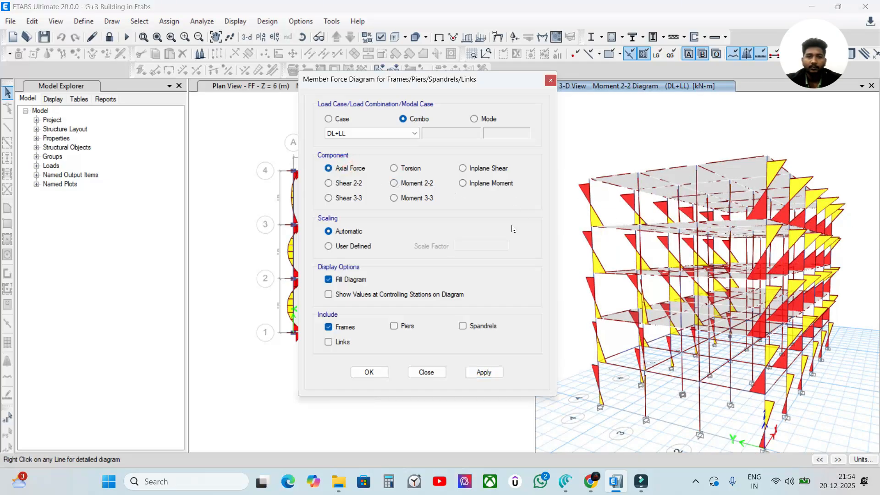
left_click(426, 372)
left_click(611, 112)
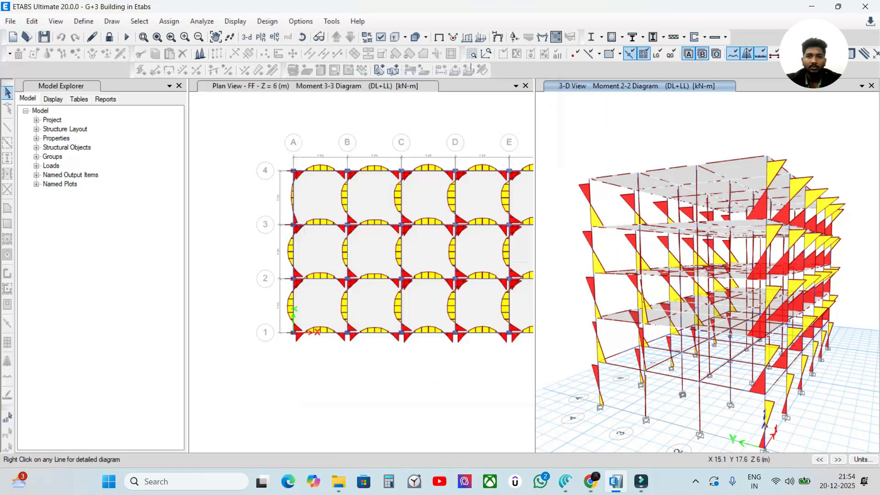
left_click(439, 37)
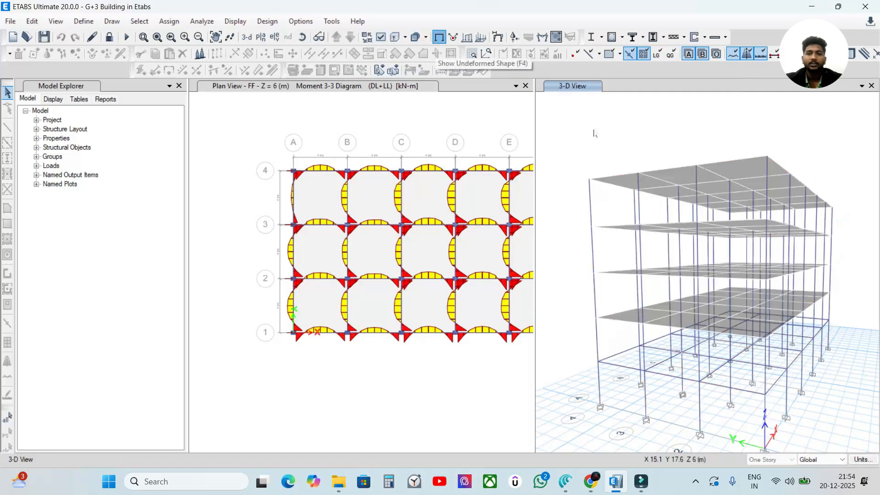
left_click(478, 121)
left_click(439, 36)
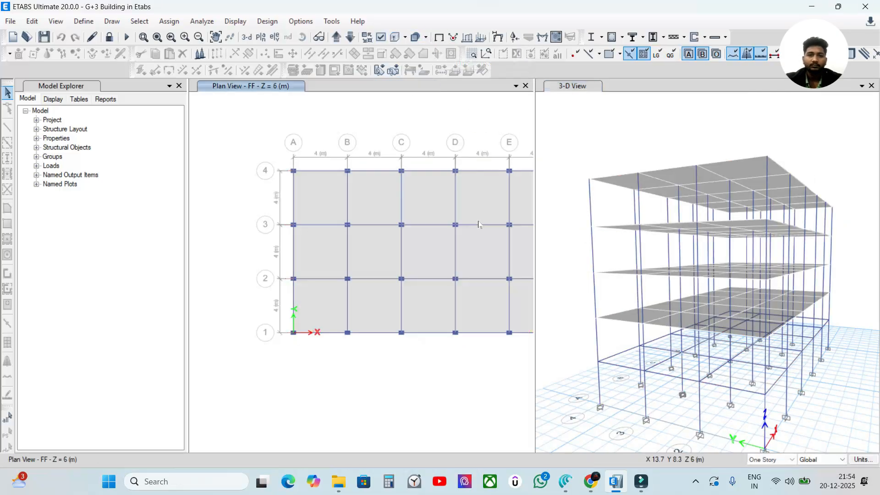
left_click(568, 138)
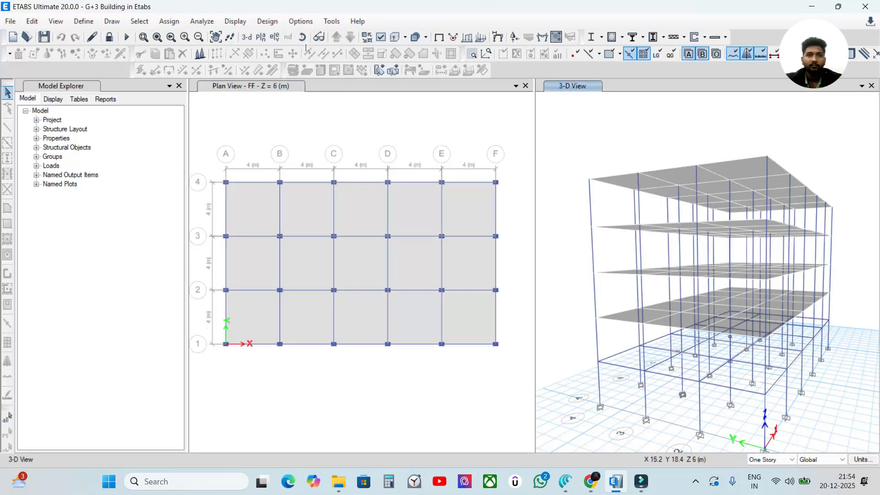
left_click(249, 39)
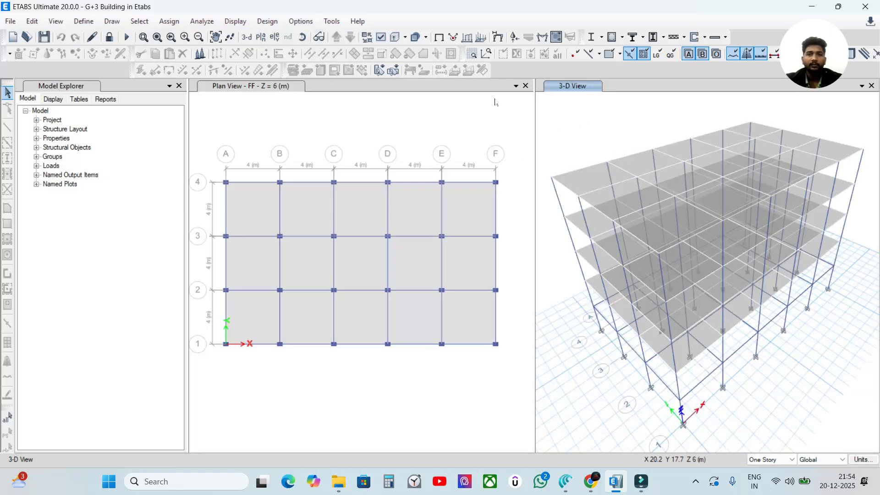
Display the DL+LL Axial Force diagram in the 3-D view with values shown at controlling stations.
left_click(539, 38)
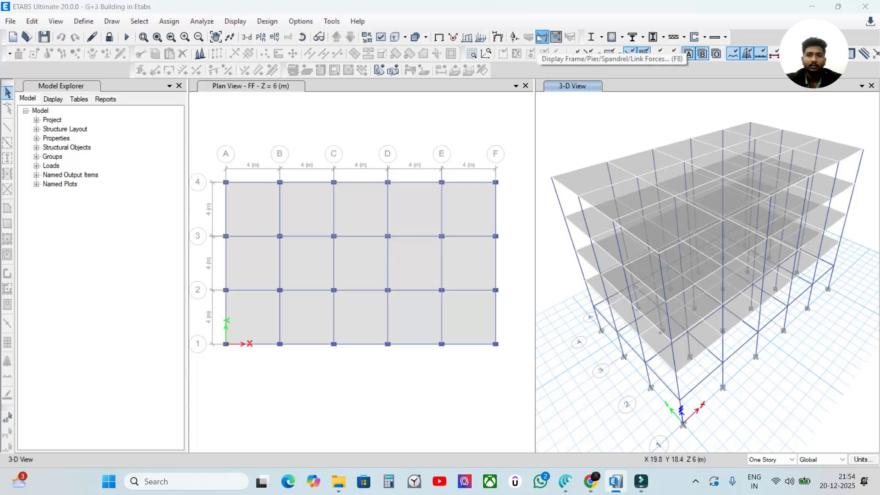
left_click_drag(447, 78, 398, 79)
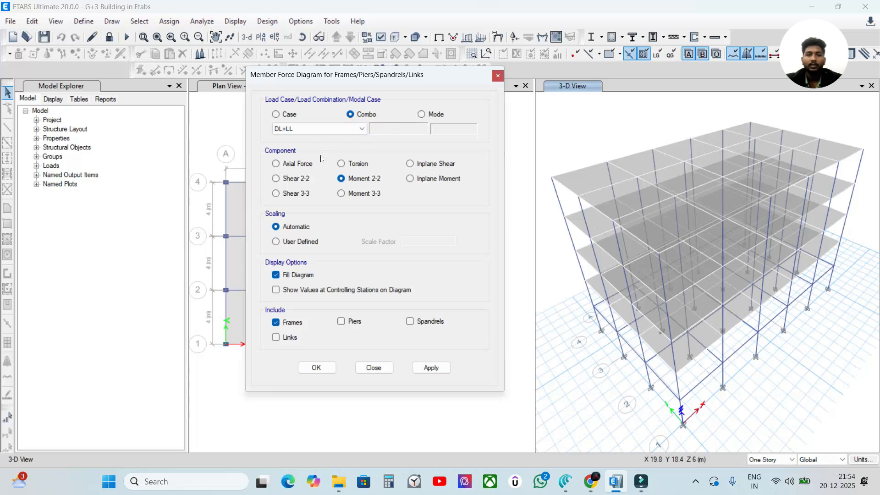
left_click(307, 164)
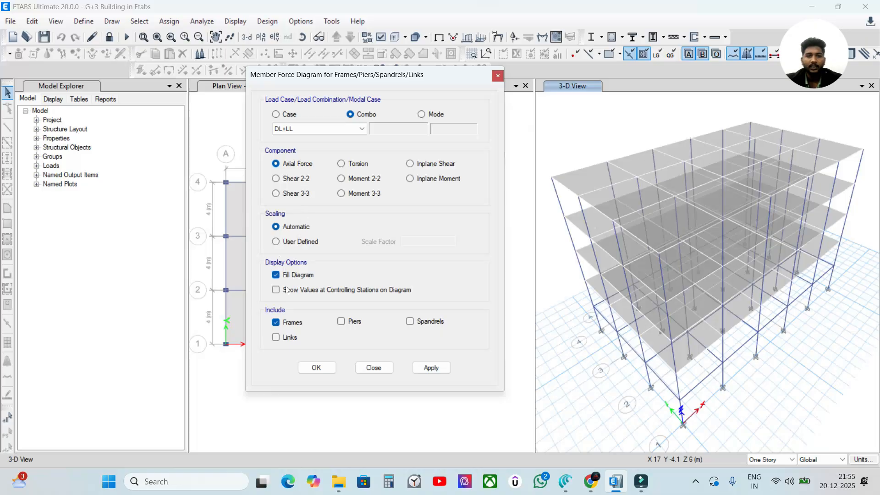
left_click(302, 291)
left_click(433, 368)
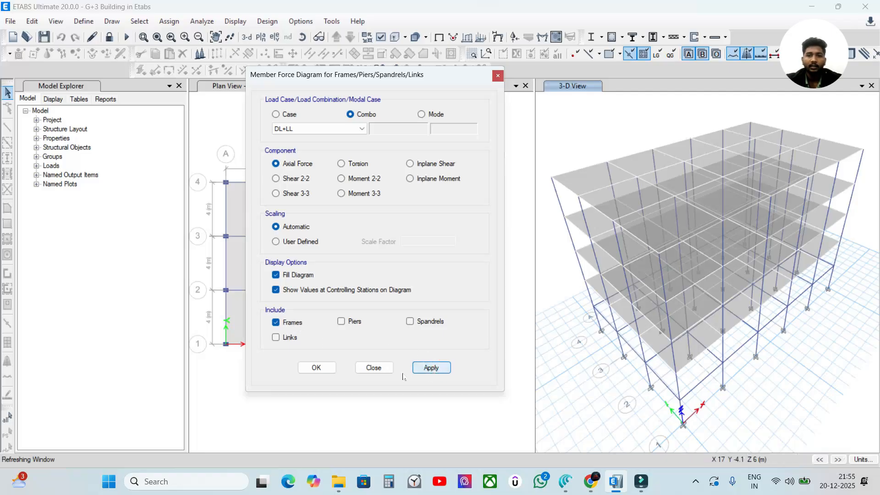
left_click(316, 369)
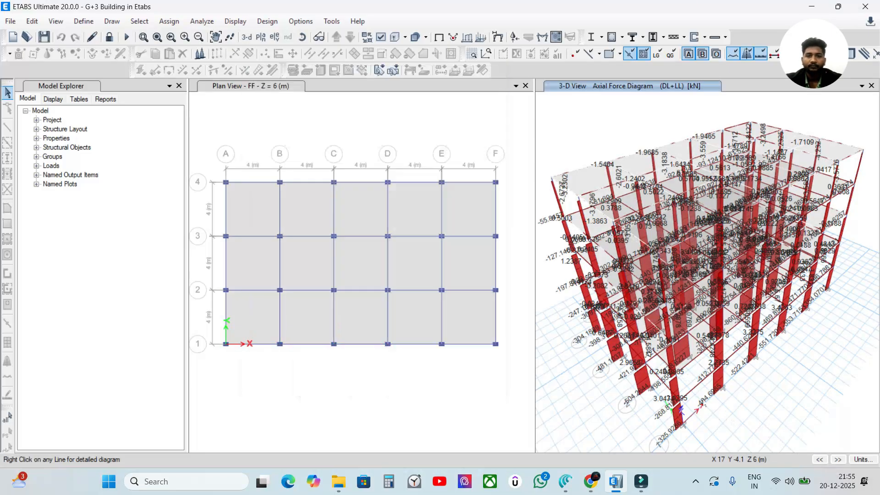
middle_click_drag(718, 412, 646, 383, "shift")
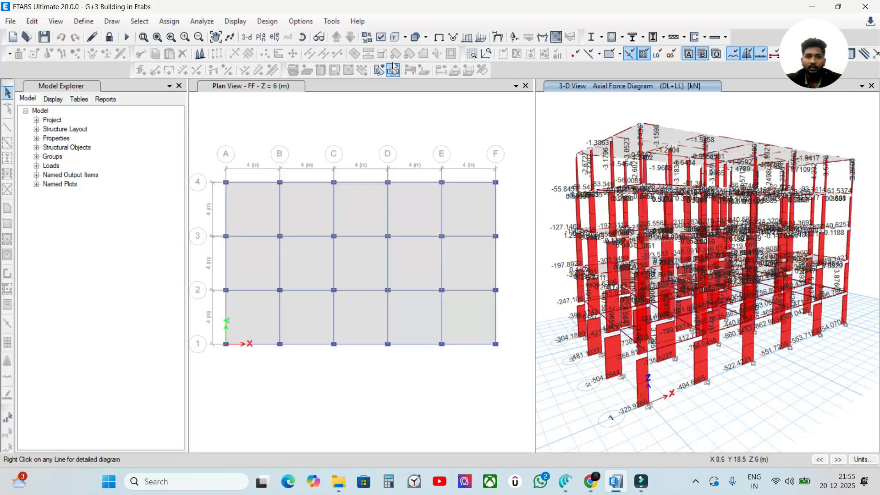
Turn off the controlling-station values on the 3-D axial force diagram and view the lower columns without labels.
left_click(542, 38)
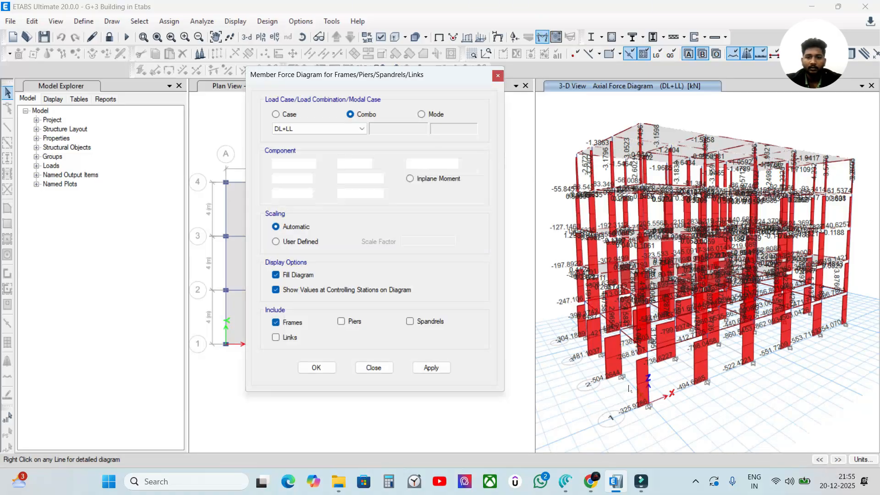
scroll(654, 409, "up", 3)
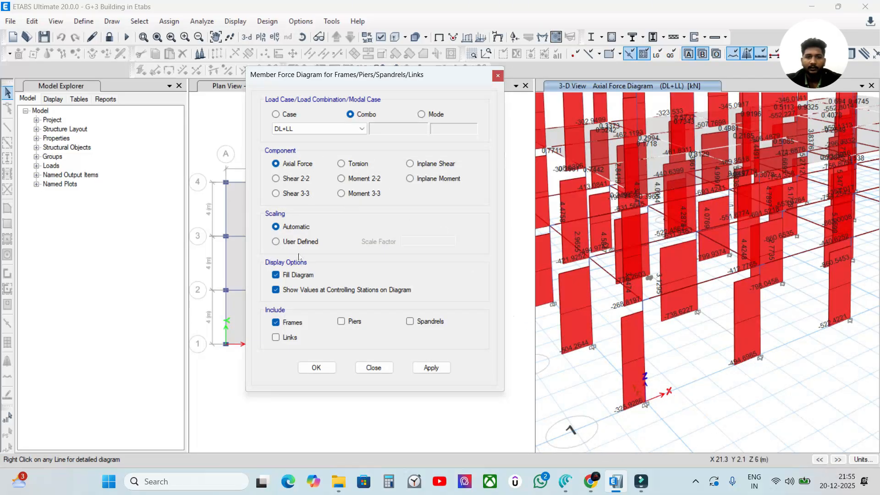
left_click(295, 290)
left_click(434, 371)
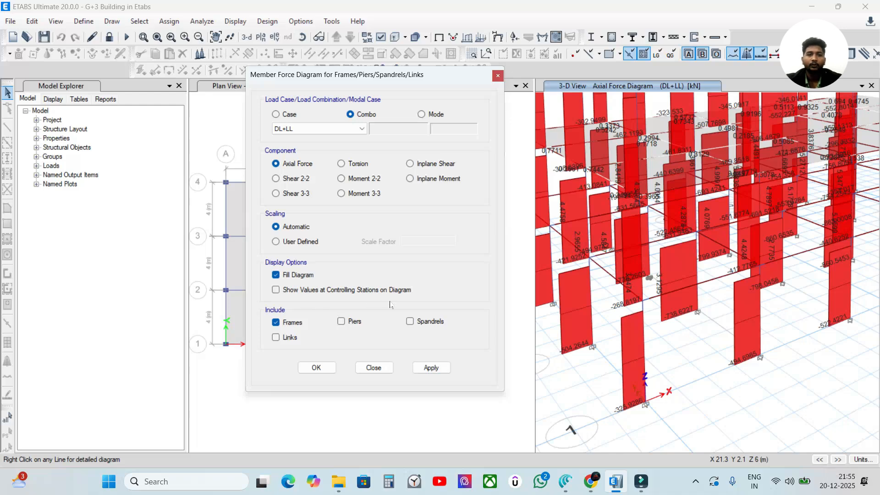
left_click(431, 368)
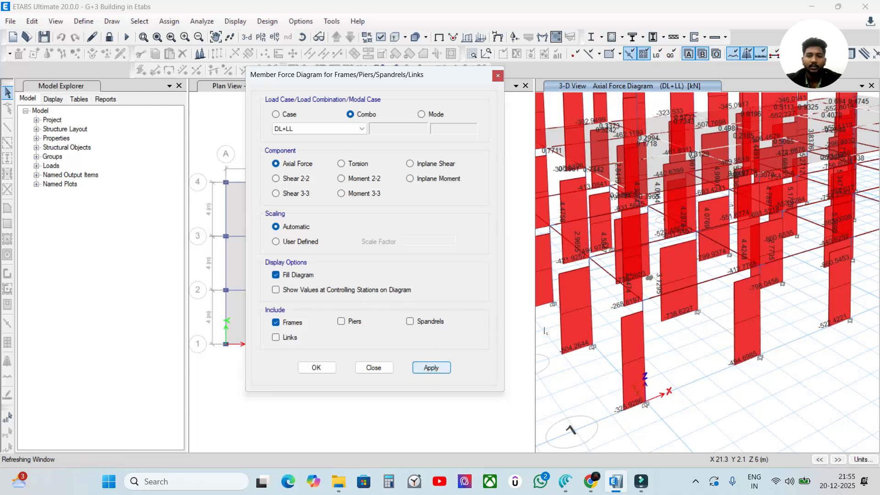
scroll(640, 347, "down", 3)
scroll(636, 348, "up", 3)
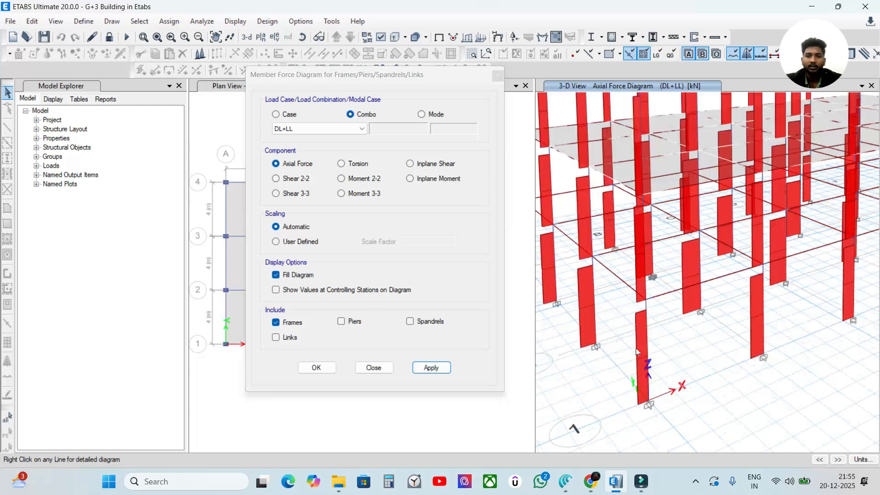
Show the controlling-station values on the axial force diagram again and examine the axial force in corner column C1 down to its base.
left_click(335, 291)
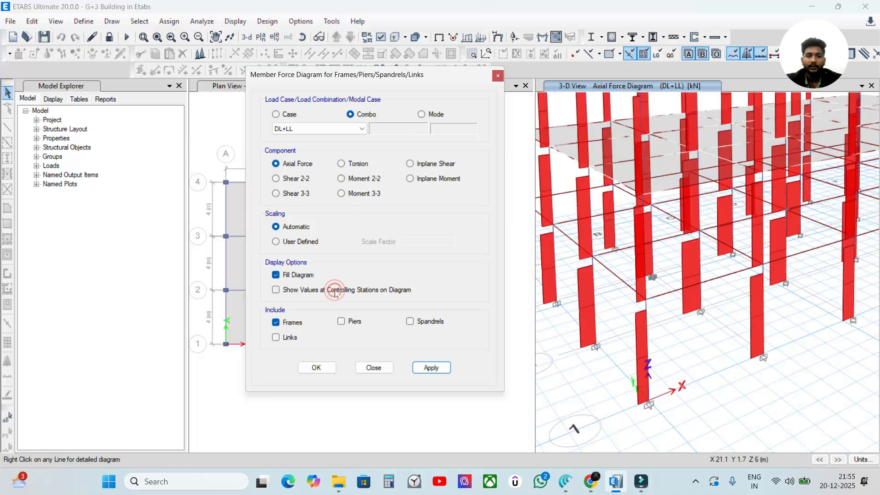
left_click(431, 368)
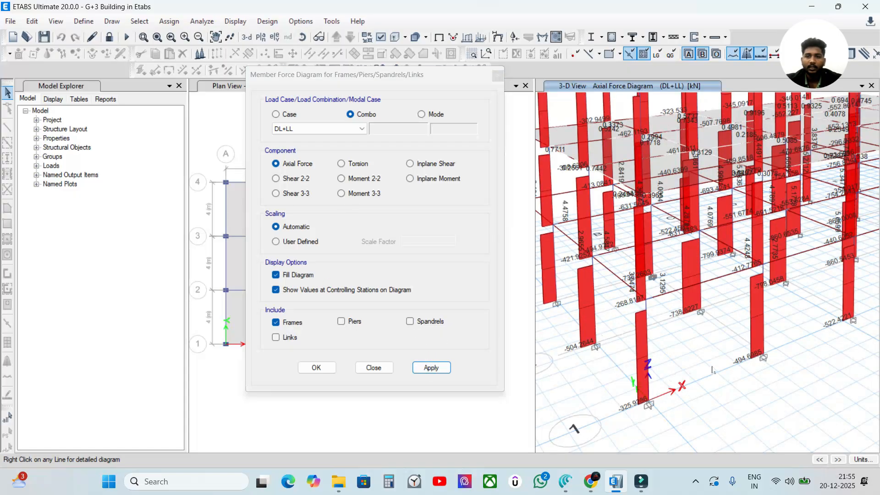
scroll(712, 369, "down", 3)
scroll(653, 391, "up", 3)
mouse_move(669, 378)
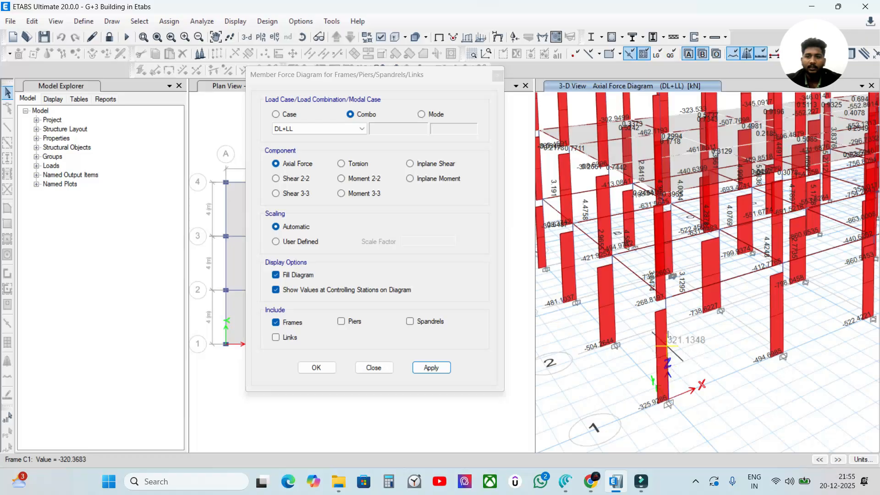
scroll(654, 350, "down", 3)
scroll(653, 351, "up", 3)
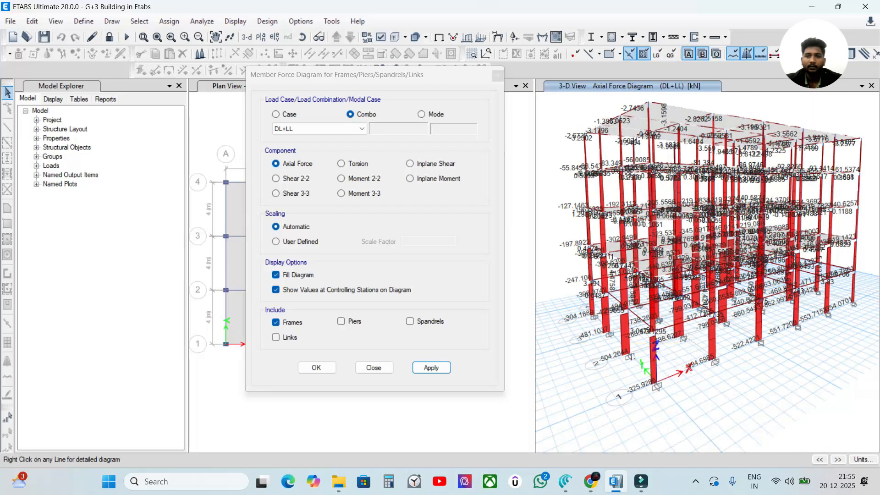
scroll(652, 389, "up", 4)
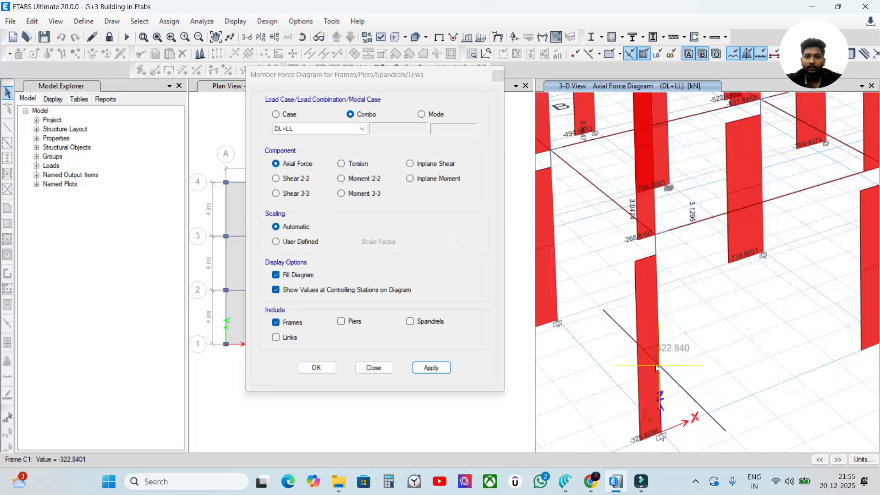
scroll(641, 422, "up", 2)
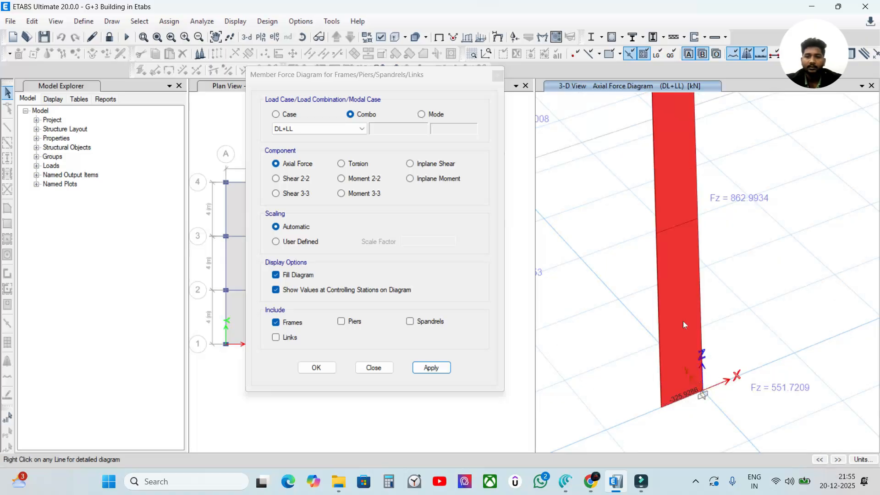
Open the detailed axial force and torsion diagram of corner column C1 at Story GF and move it clear of the model.
scroll(717, 404, "down", 5)
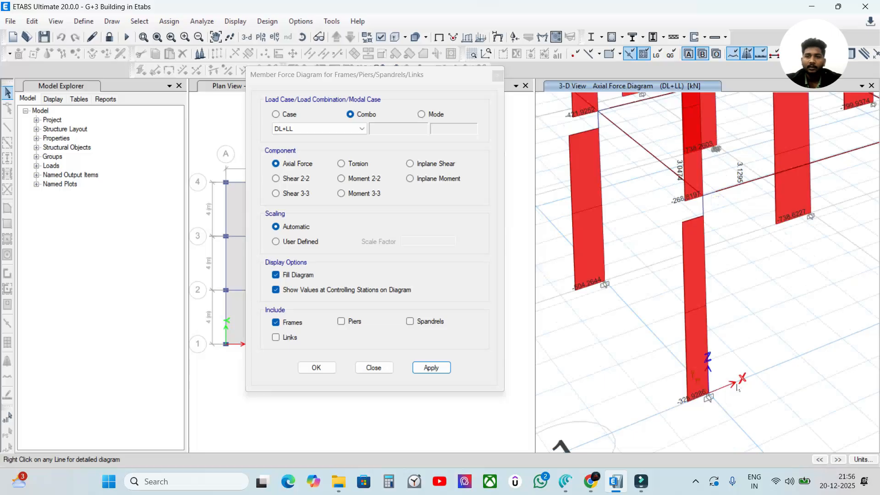
scroll(659, 354, "down", 5)
scroll(641, 372, "up", 5)
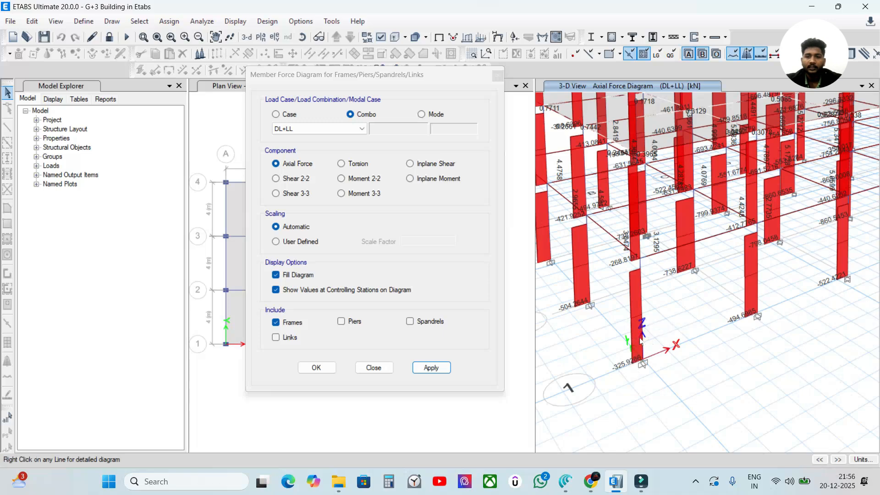
right_click(634, 354)
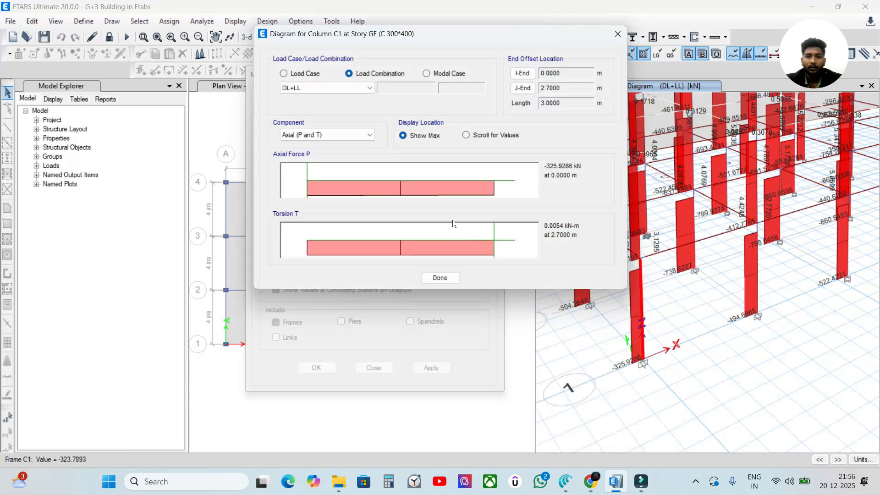
left_click_drag(344, 29, 317, 53)
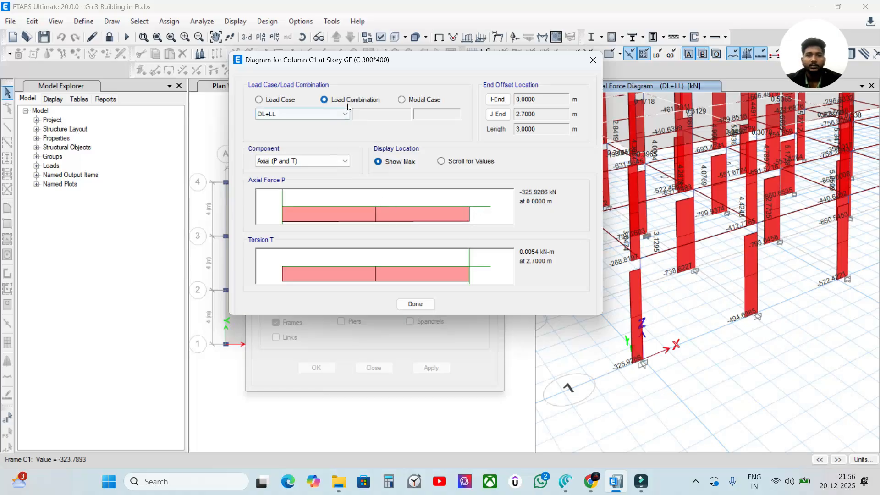
Check the column's axial force and torsion under the Dead load case, and return its diagram to the DL+LL combination.
left_click(259, 99)
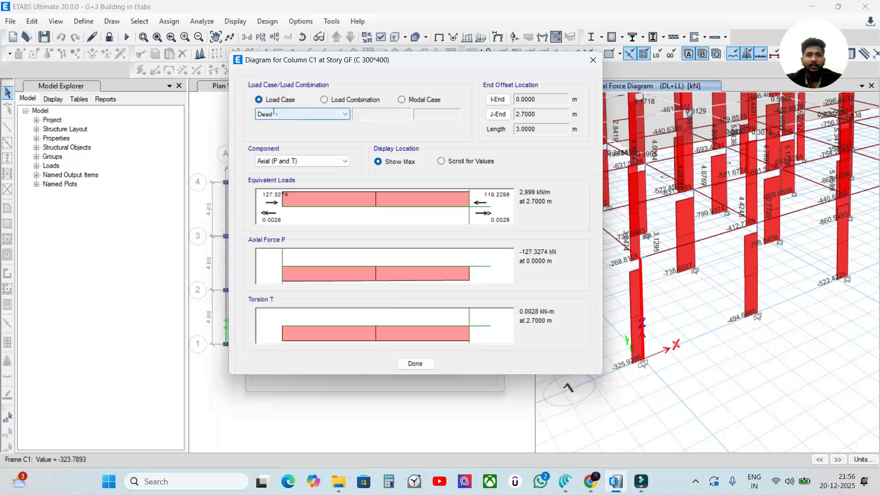
left_click(324, 99)
left_click(416, 100)
left_click(324, 99)
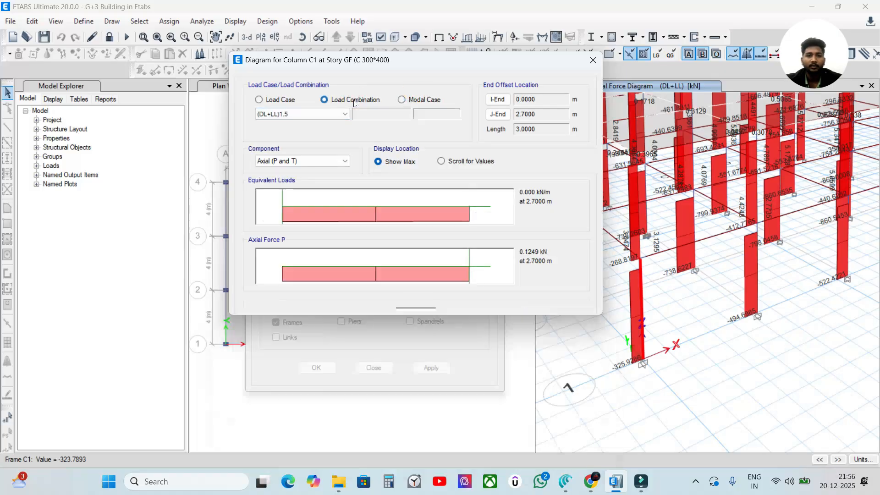
left_click(293, 100)
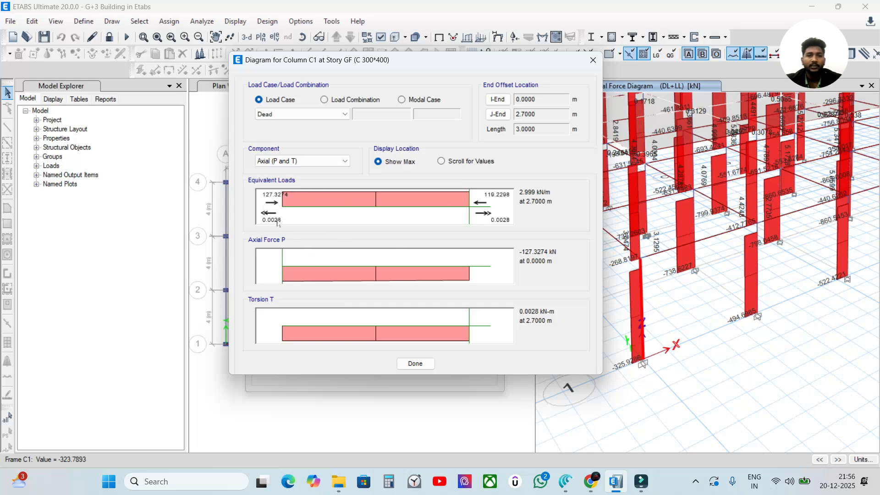
left_click(346, 103)
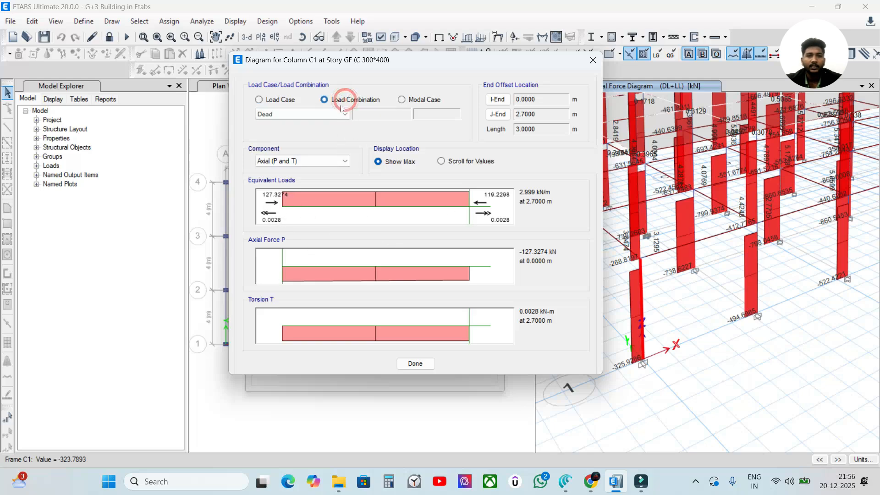
left_click(303, 114)
left_click(301, 140)
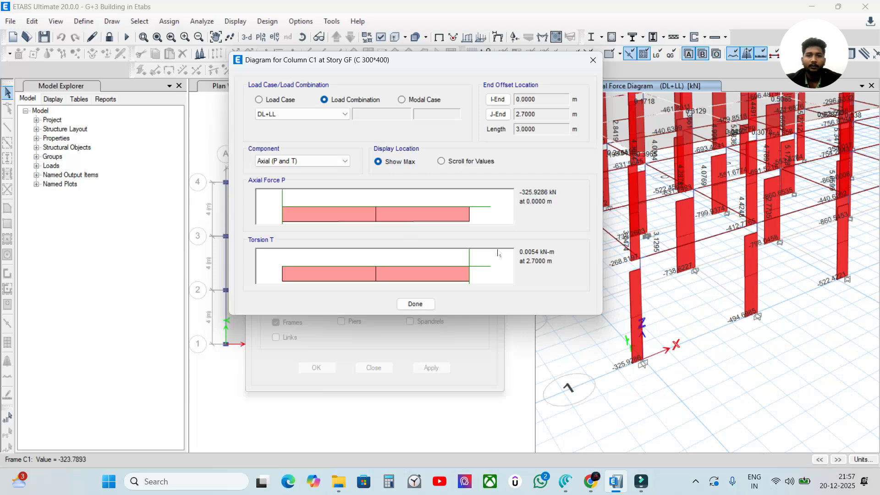
Read the column's axial force and torsion at 2 m along its length, and close its diagram and the member force settings.
left_click(467, 163)
left_click(521, 162)
key("BackSpace")
type("2")
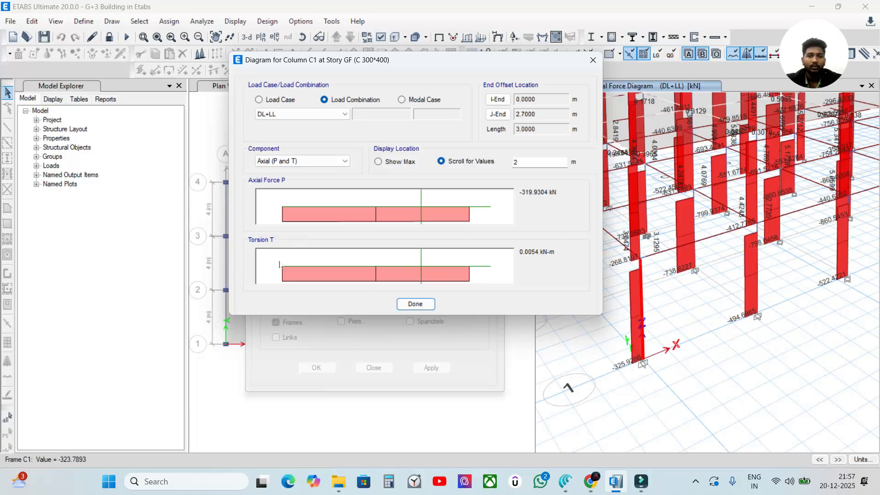
left_click(415, 304)
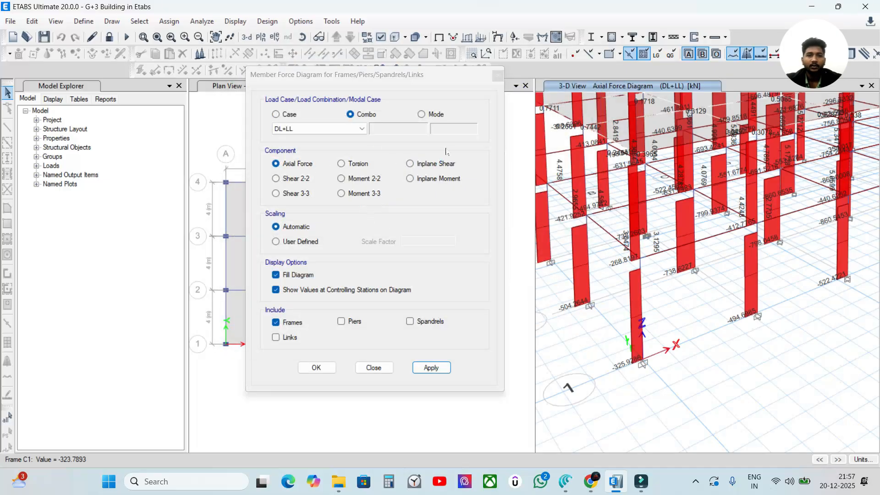
left_click(431, 368)
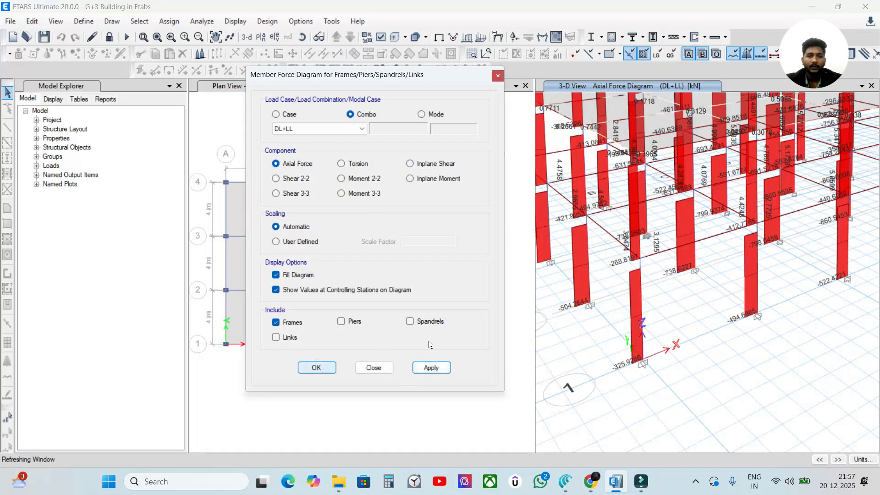
left_click(318, 368)
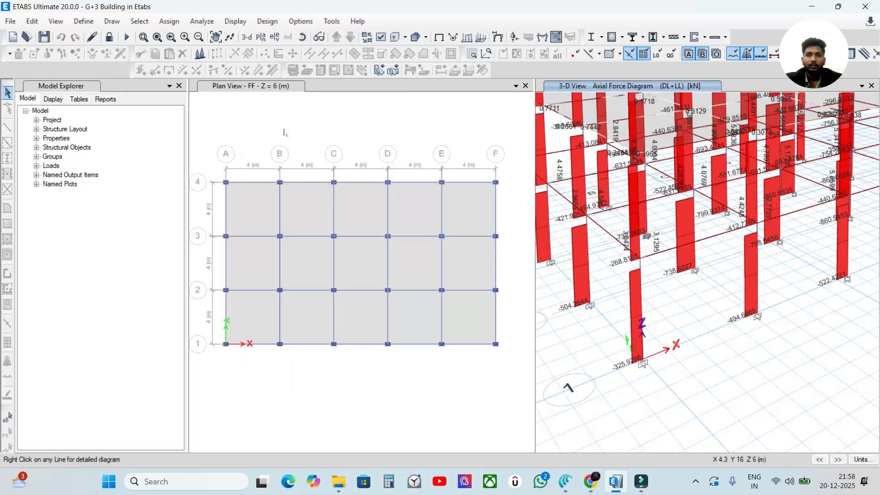
Display the DL+LL Axial Force diagram on the FF plan view, with the whole building in sight in the 3-D view.
left_click(417, 137)
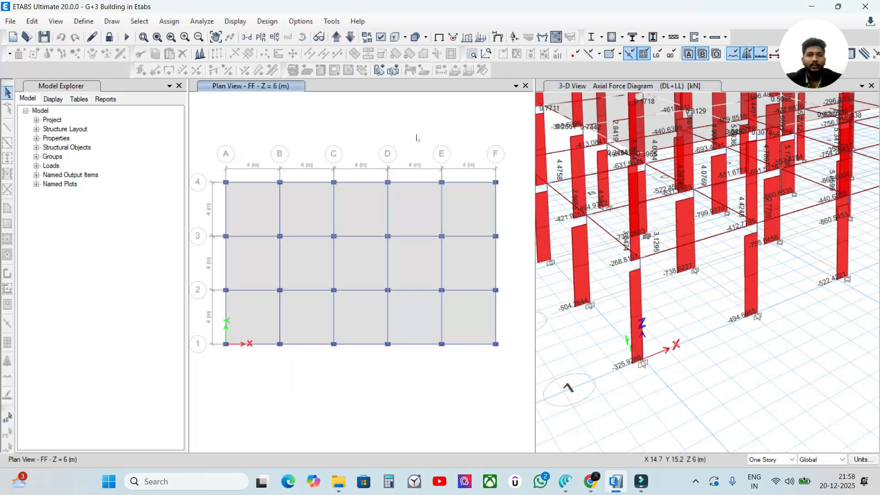
left_click(267, 22)
left_click(598, 194)
scroll(584, 230, "down", 4)
scroll(591, 257, "up", 3)
scroll(596, 283, "down", 1)
middle_click_drag(596, 283, 595, 319)
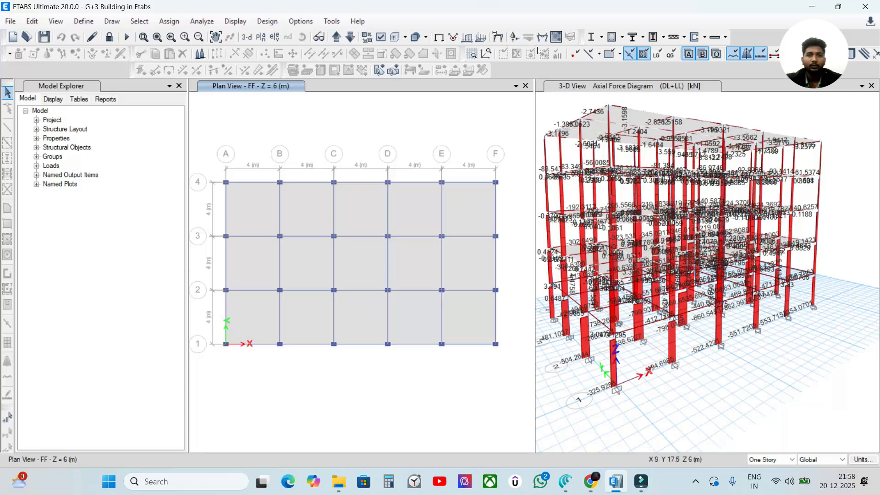
left_click(543, 36)
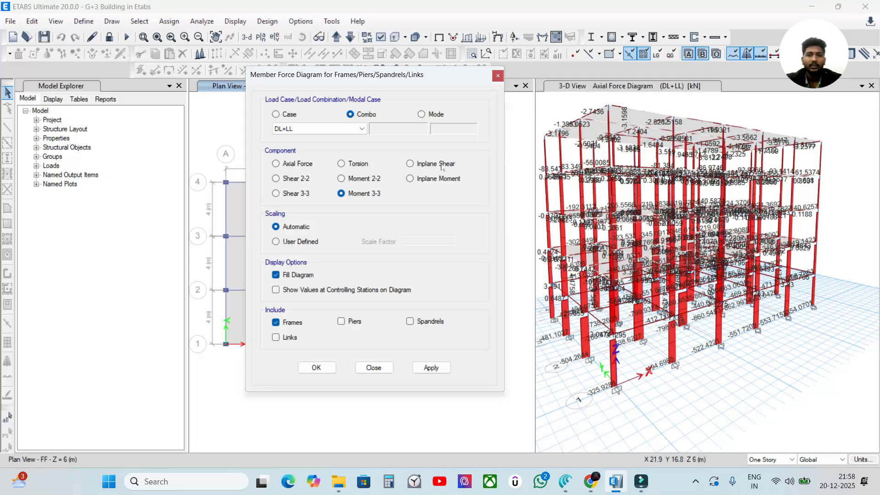
left_click(298, 164)
left_click(431, 368)
left_click(327, 372)
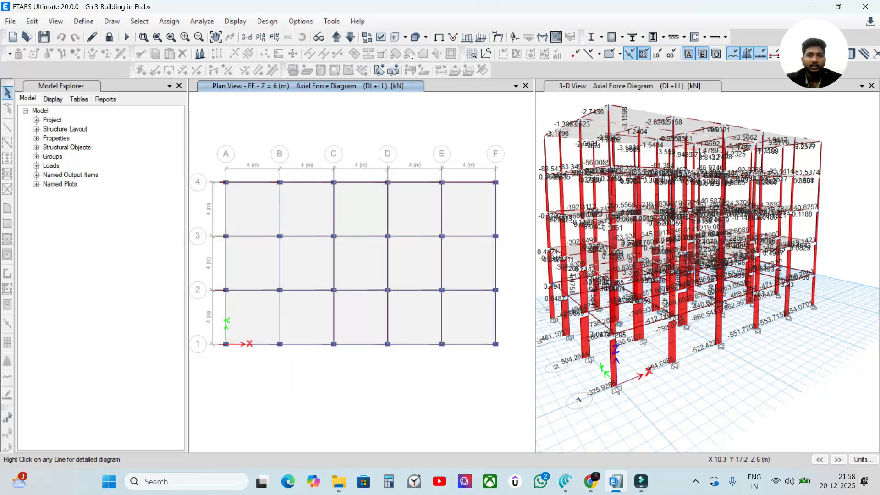
Move the plan view down to story GF at Z = 3 m.
left_click(359, 39)
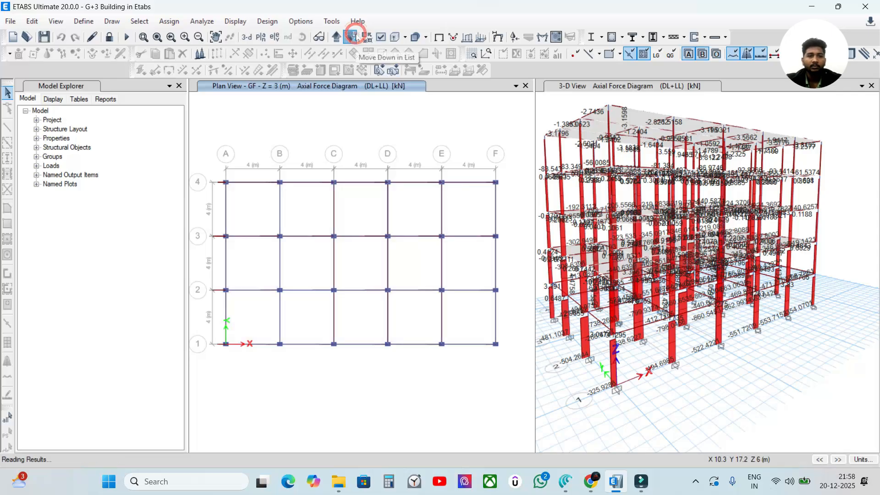
left_click(358, 39)
left_click(336, 37)
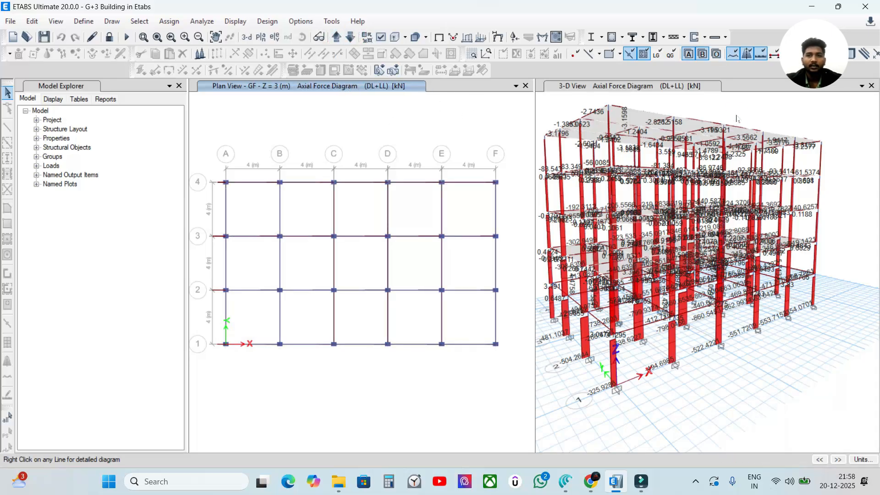
Replace the 3-D view with the elevation along grid line 1, keeping the axial force diagram.
left_click(736, 119)
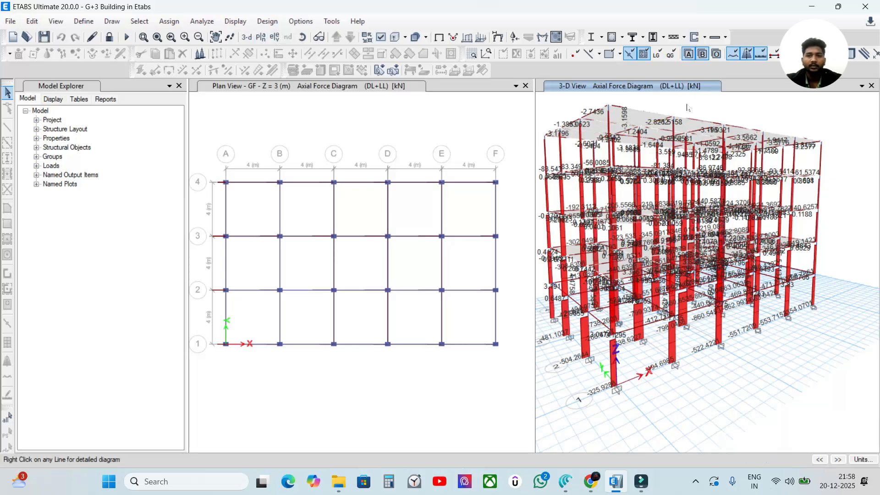
left_click(274, 39)
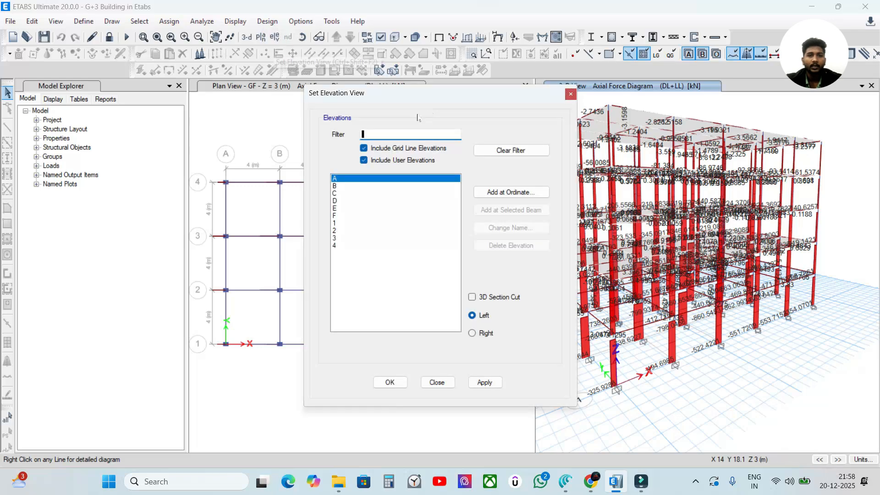
left_click(339, 224)
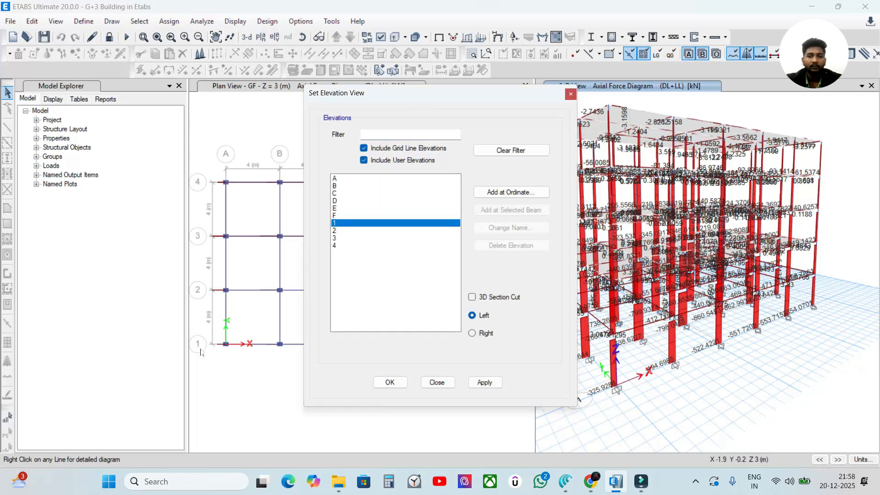
left_click_drag(385, 99, 613, 108)
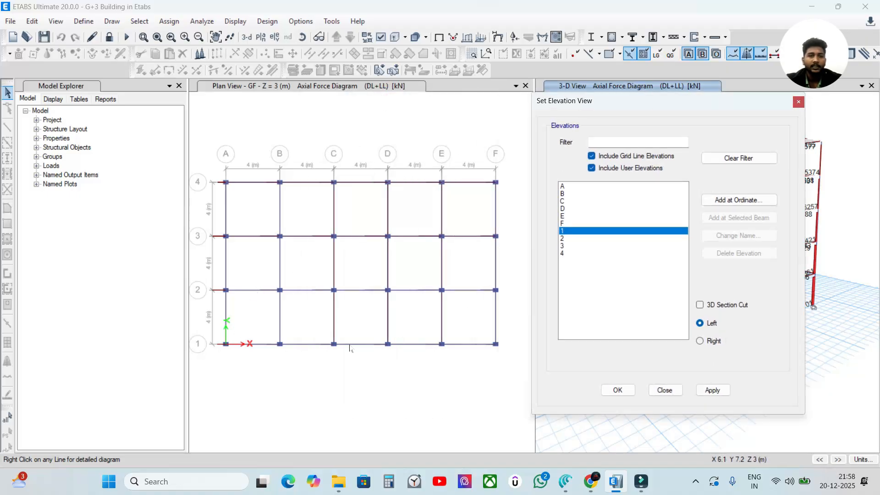
left_click(713, 390)
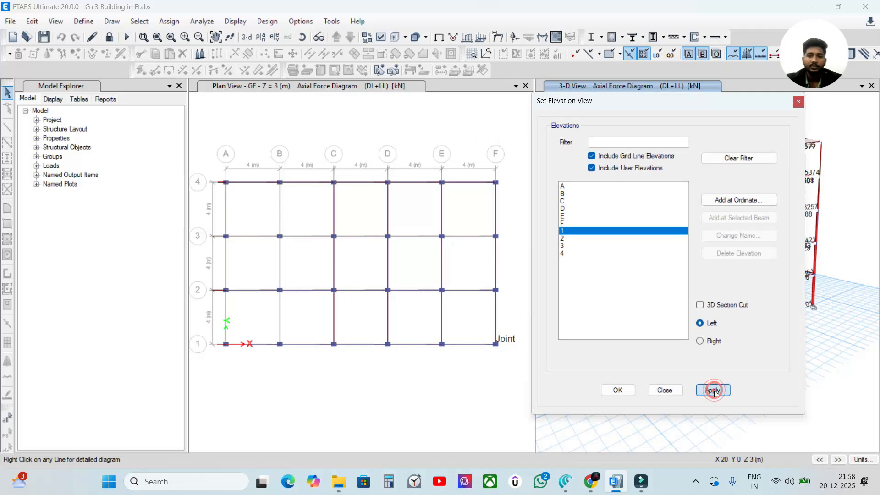
left_click(615, 392)
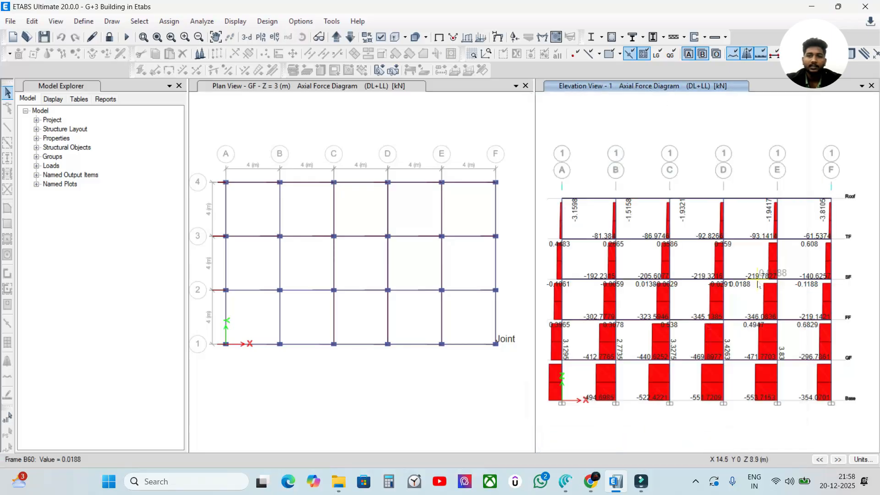
Examine the column axial forces from roof to base on elevation 1, including the detailed diagram of column C1 at Story Roof.
scroll(729, 358, "up", 2)
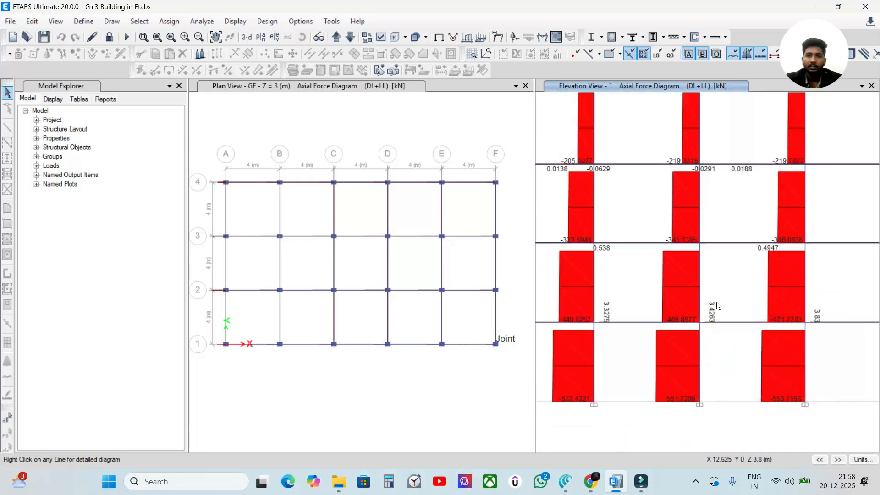
scroll(722, 312, "down", 4)
scroll(720, 303, "up", 2)
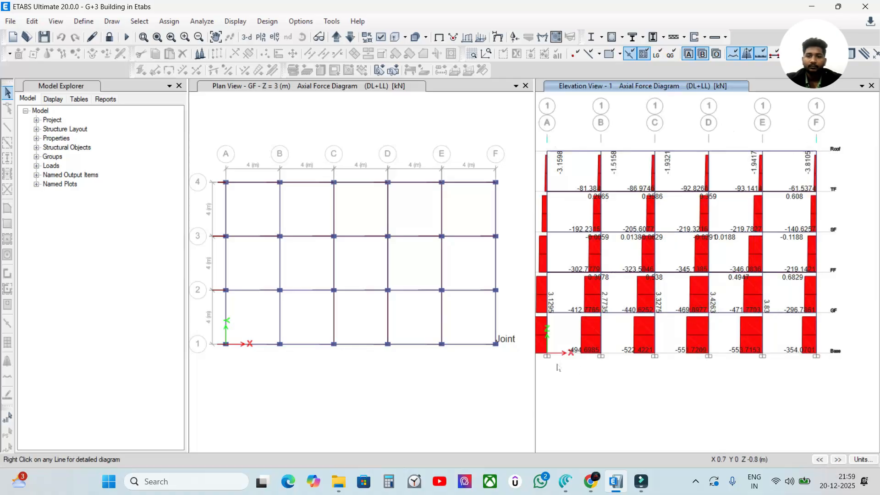
middle_click_drag(626, 362, 654, 355)
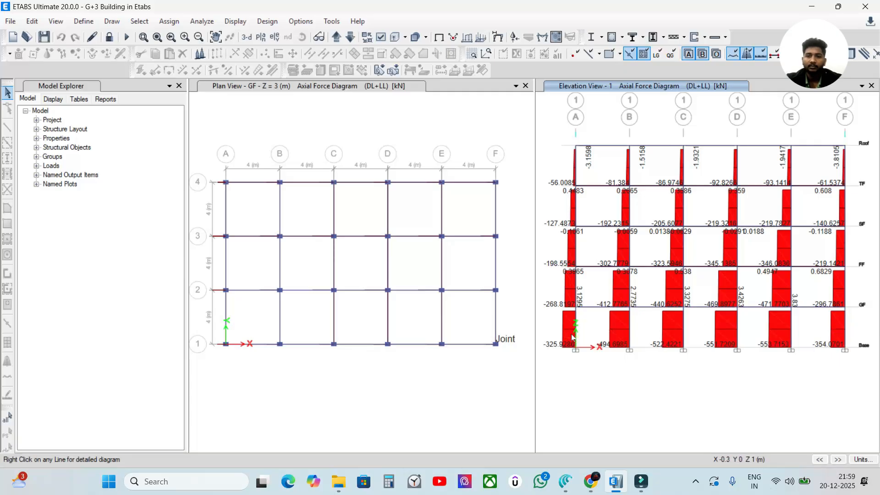
right_click(577, 172)
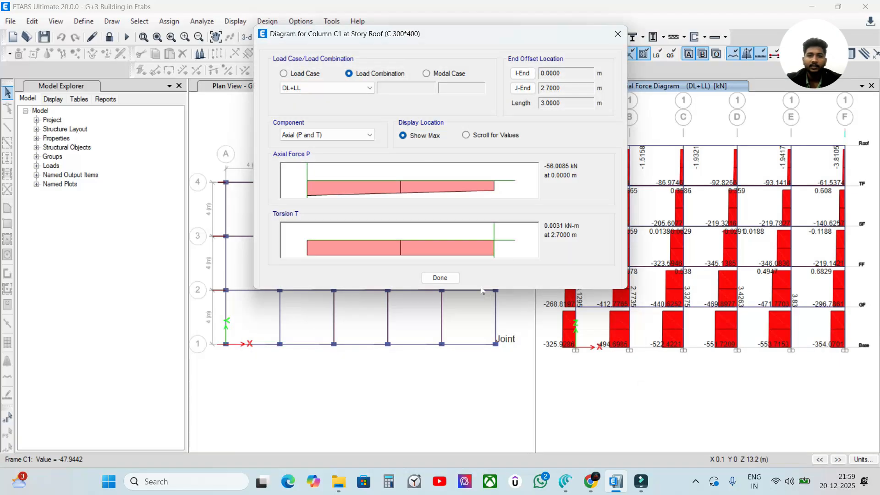
left_click(440, 277)
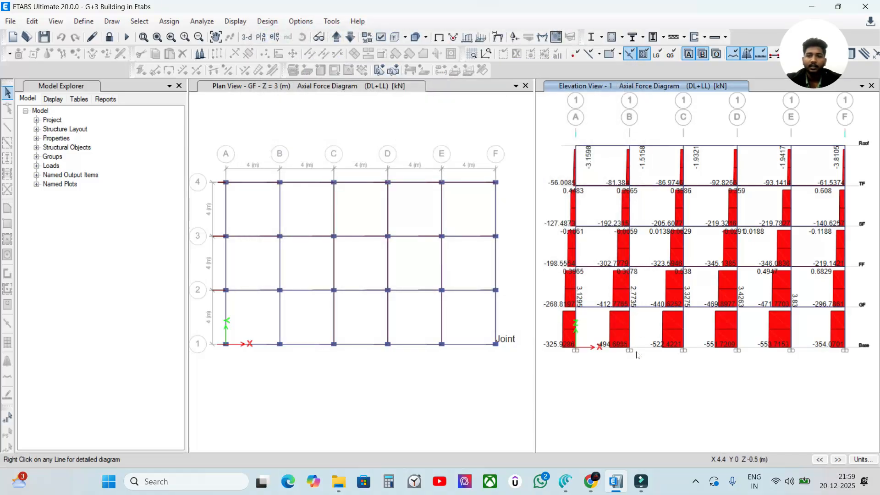